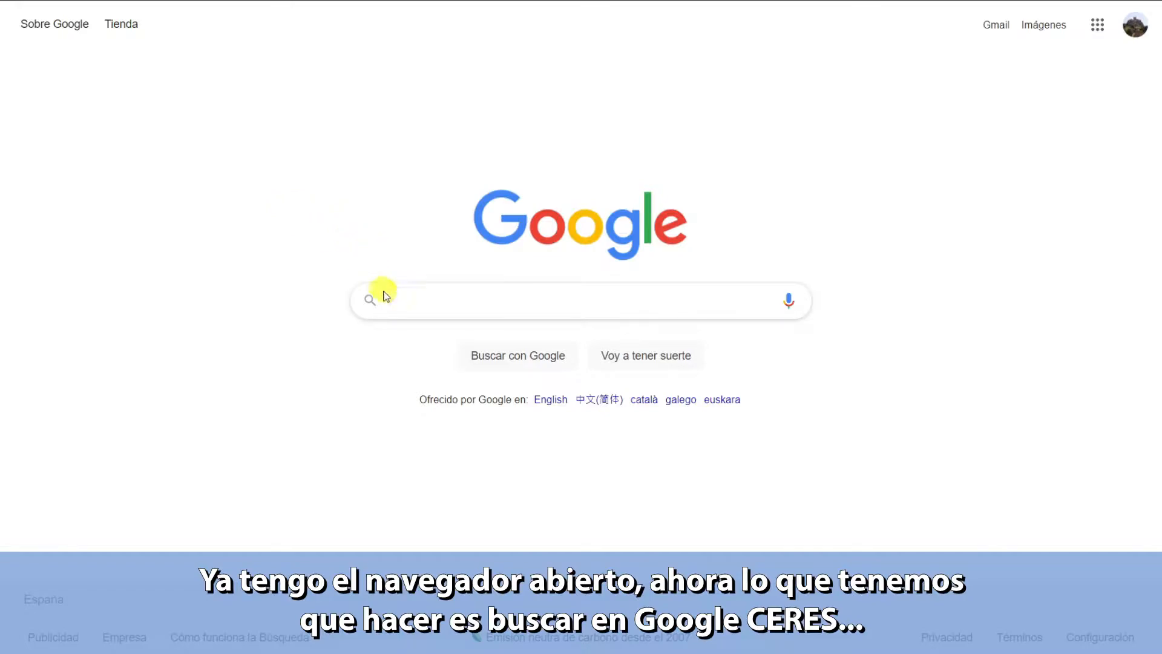
# - Search Google for 'ceres' to list the CERES - Sede site first
pyautogui.click(403, 303)
pyautogui.write('ceres')
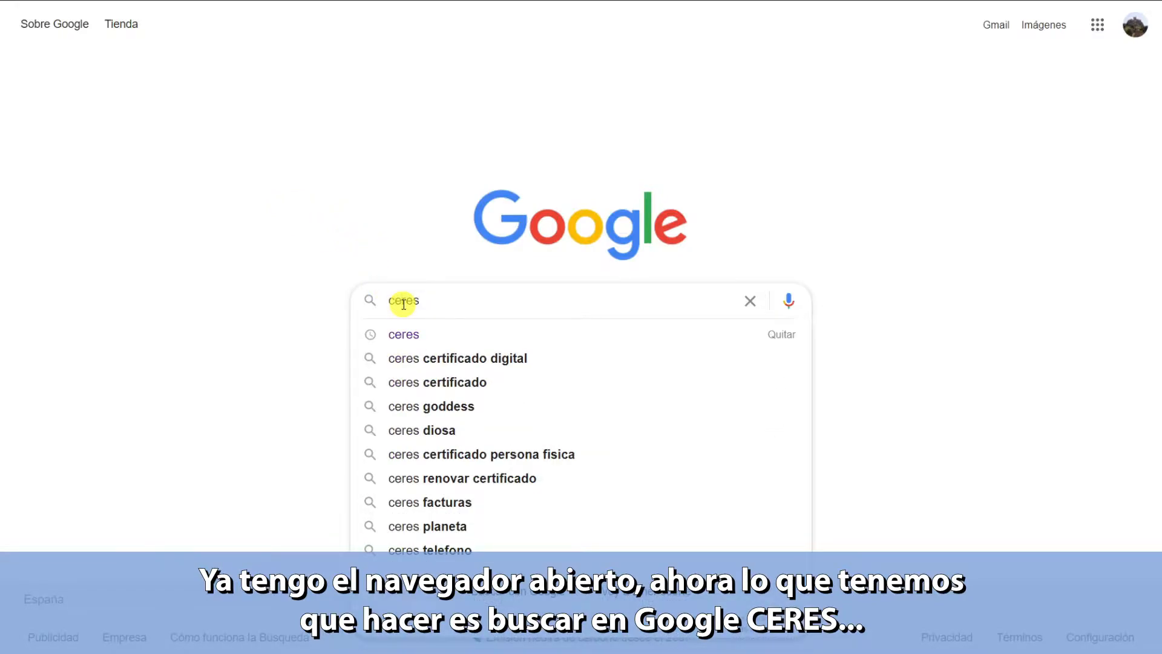
pyautogui.press('Return')
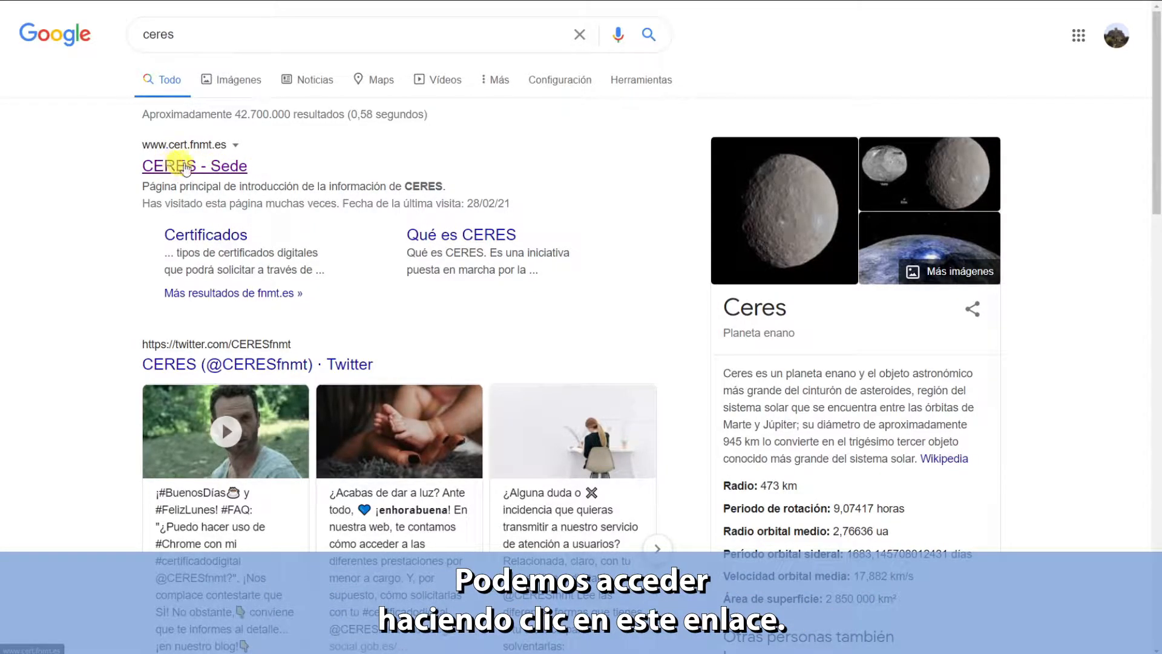
# - From CERES - Sede, go to Certificados > Persona Física > Obtener Certificado Software > Configuración Previa's software section
pyautogui.click(186, 167)
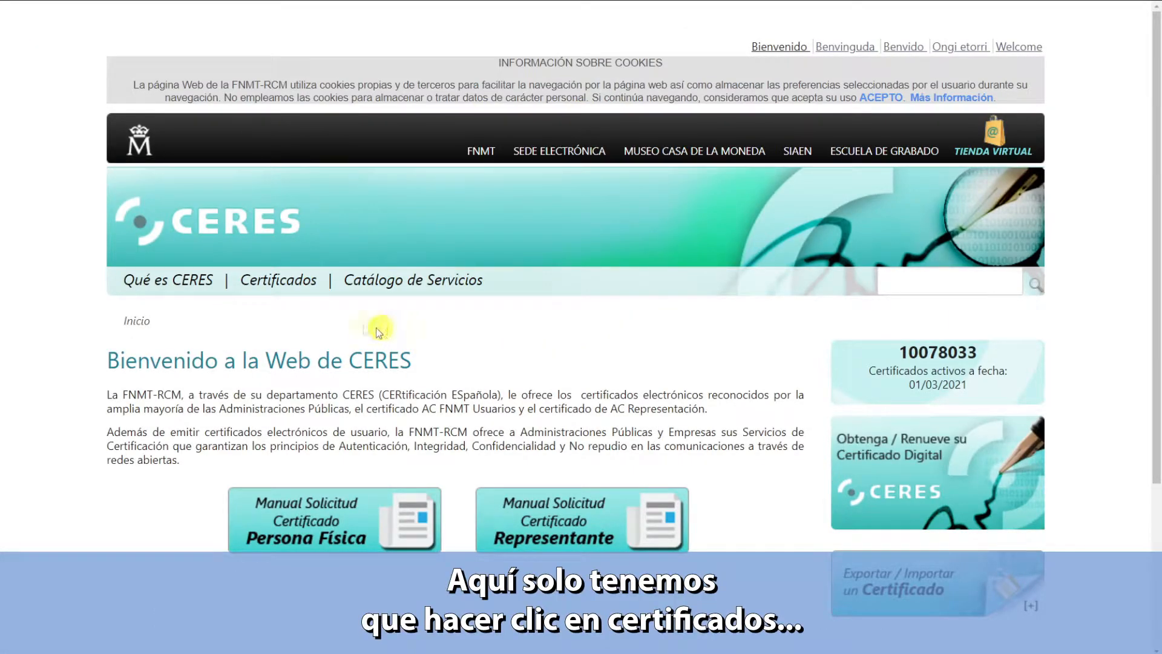
pyautogui.click(280, 284)
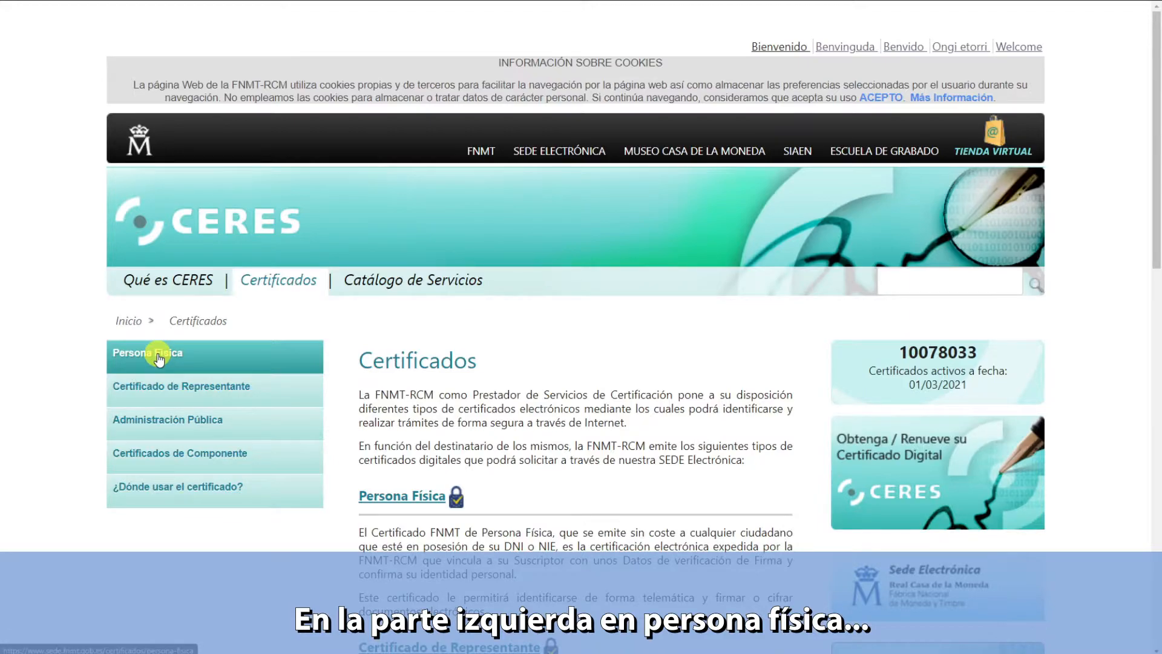
pyautogui.click(158, 358)
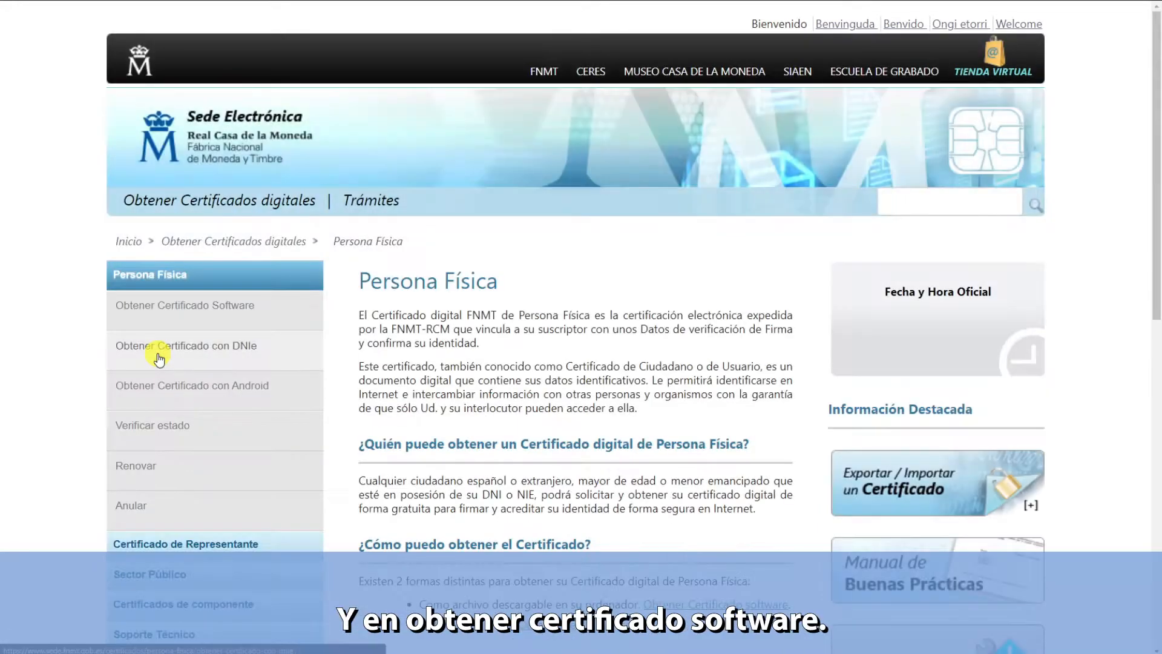
pyautogui.click(166, 308)
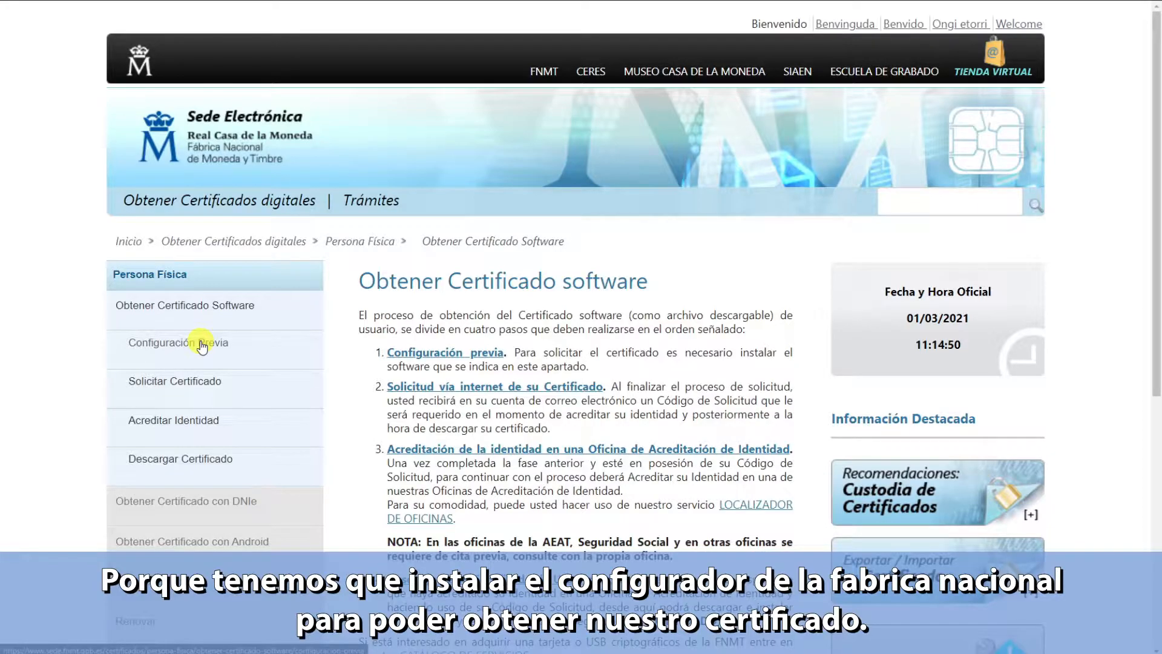
pyautogui.click(202, 346)
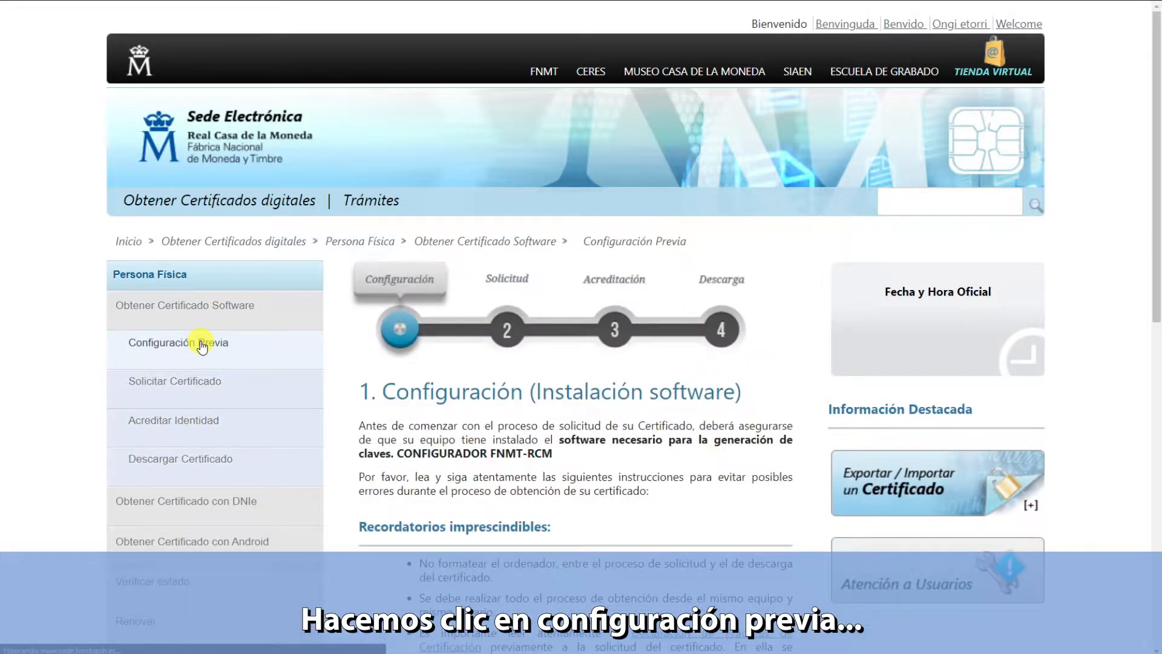
pyautogui.scroll(-6, 491, 380)
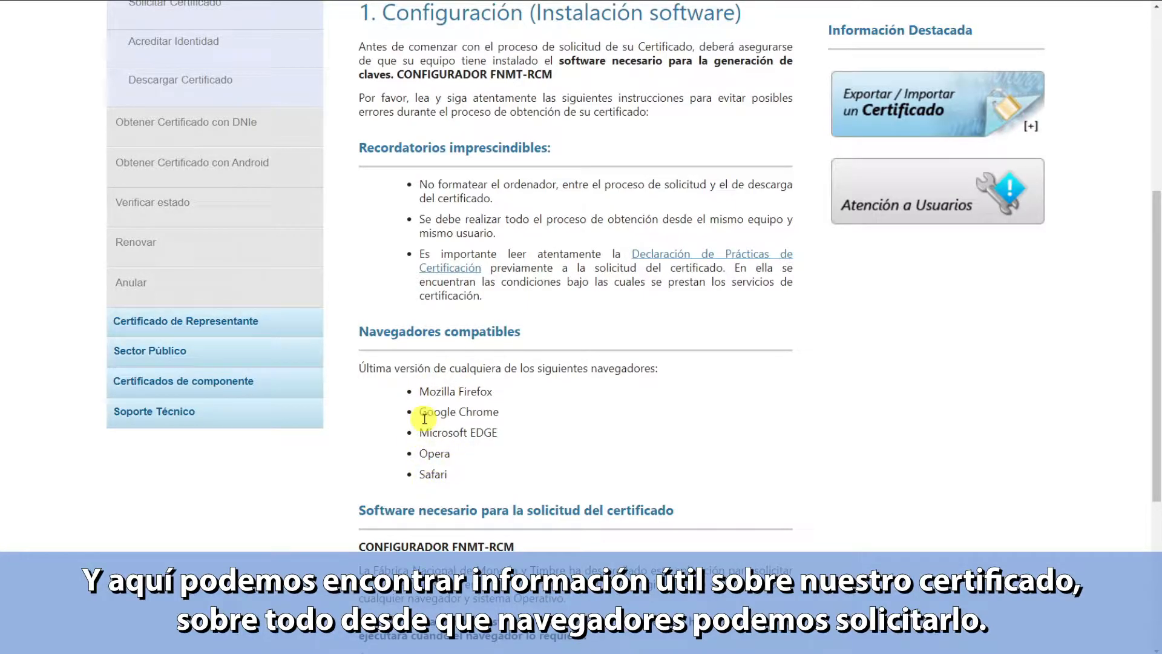
pyautogui.scroll(-1, 533, 392)
pyautogui.scroll(-4, 533, 392)
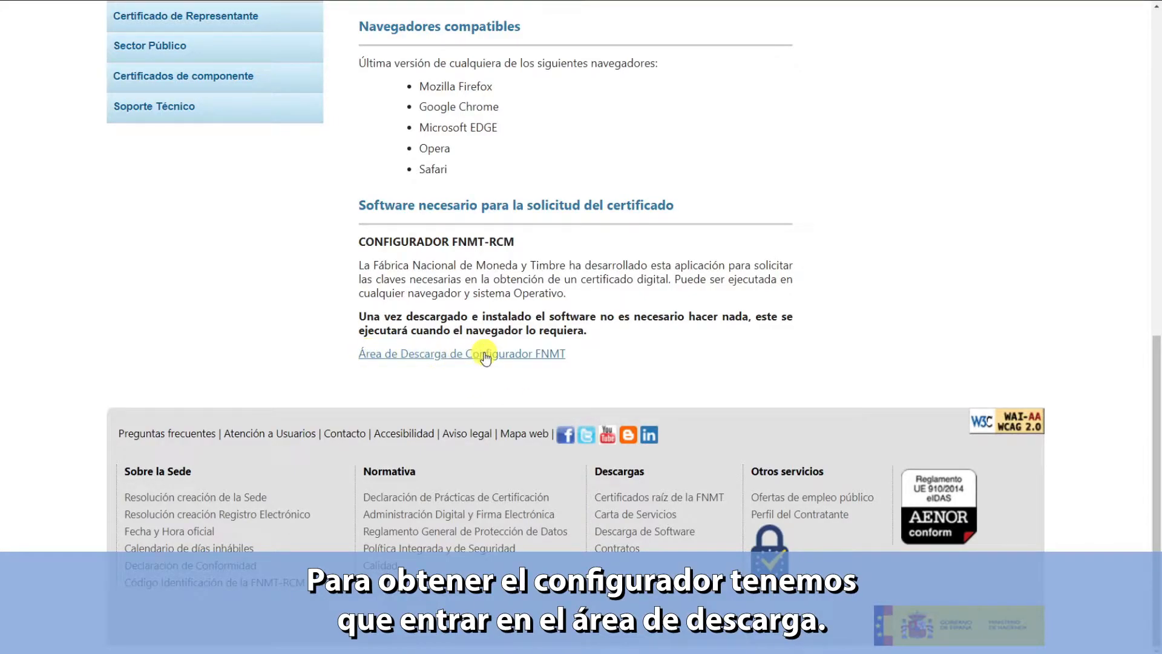
# - Download Configurador FNMT-RCM para Windows 64 bits from the download area and launch it
pyautogui.click(507, 354)
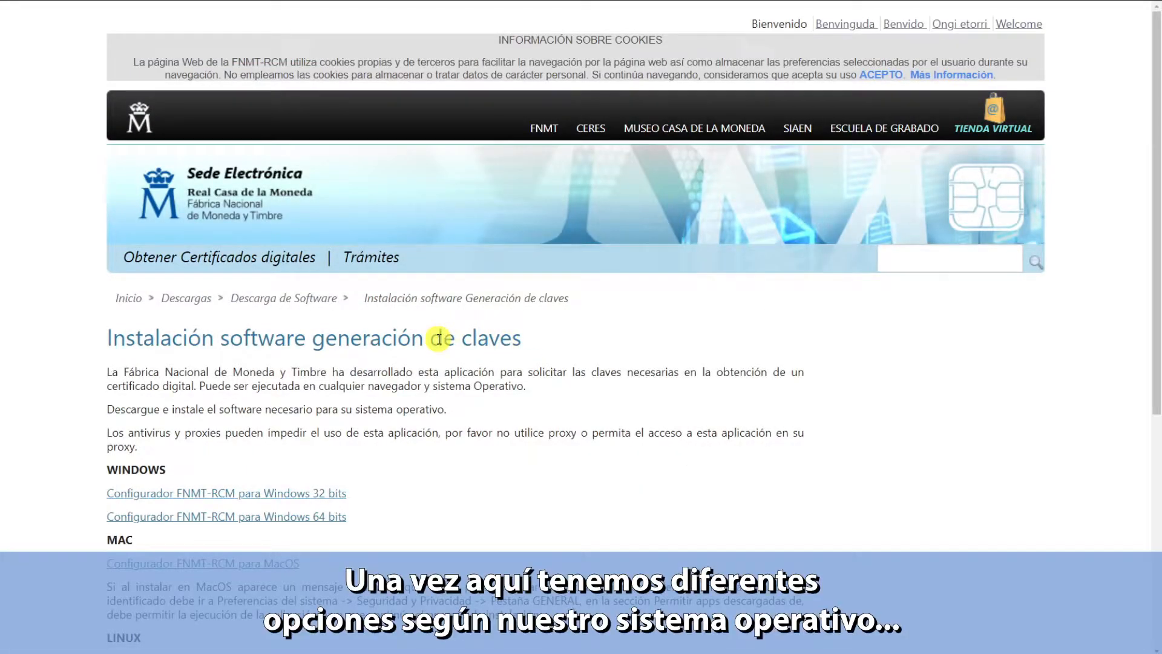
pyautogui.scroll(-3, 441, 337)
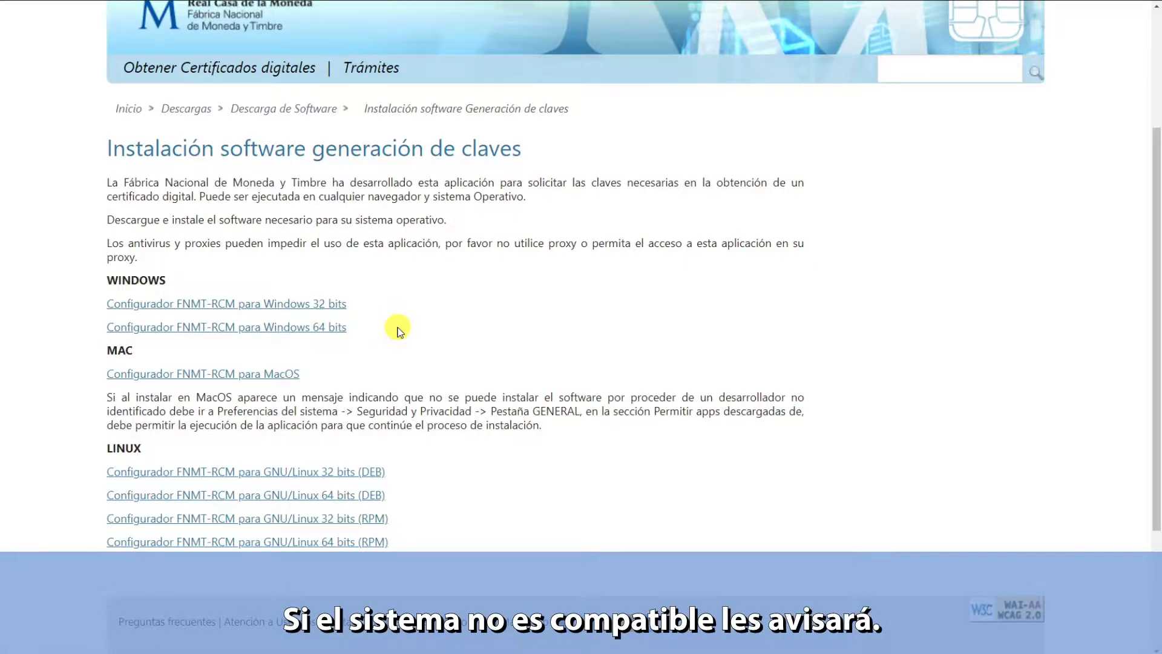
pyautogui.click(304, 330)
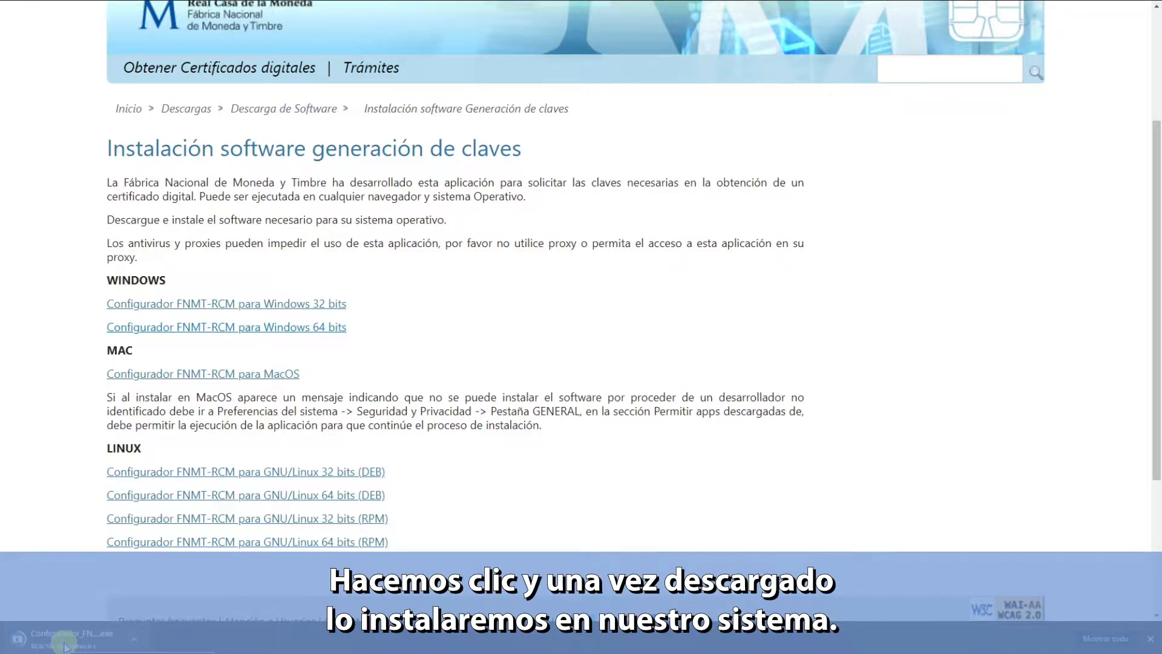
pyautogui.click(65, 645)
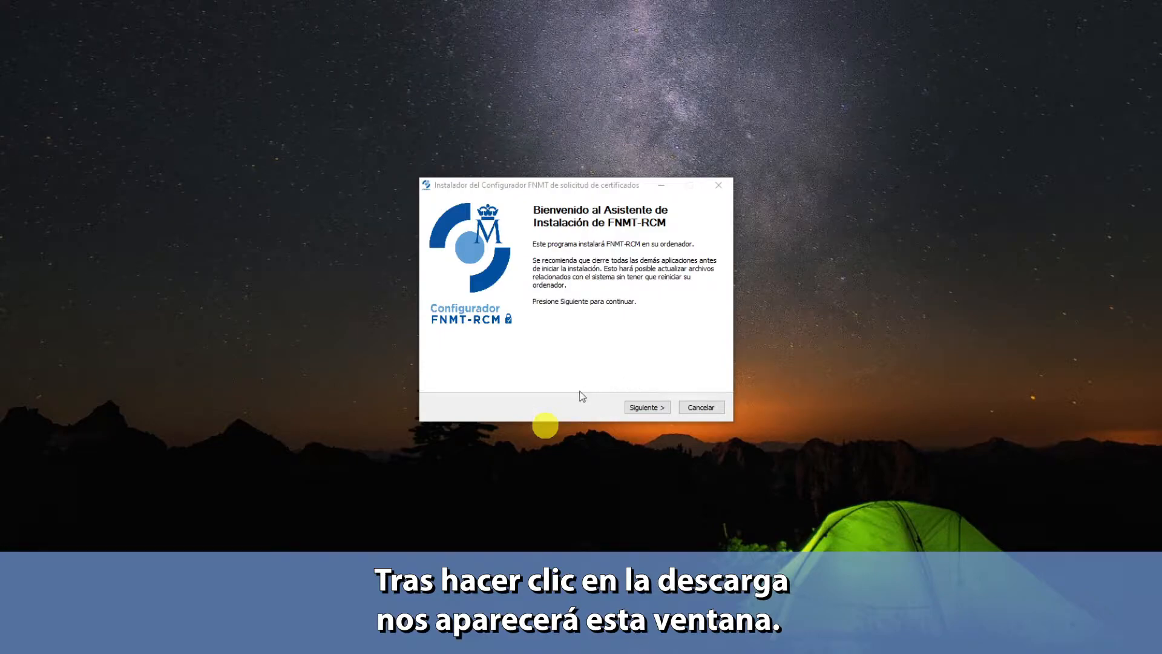
# - Install Configurador FNMT-RCM into C:\Program Files\ConfiguradorFnmt, dismissing the AutoFirma notice, and finish
pyautogui.click(653, 408)
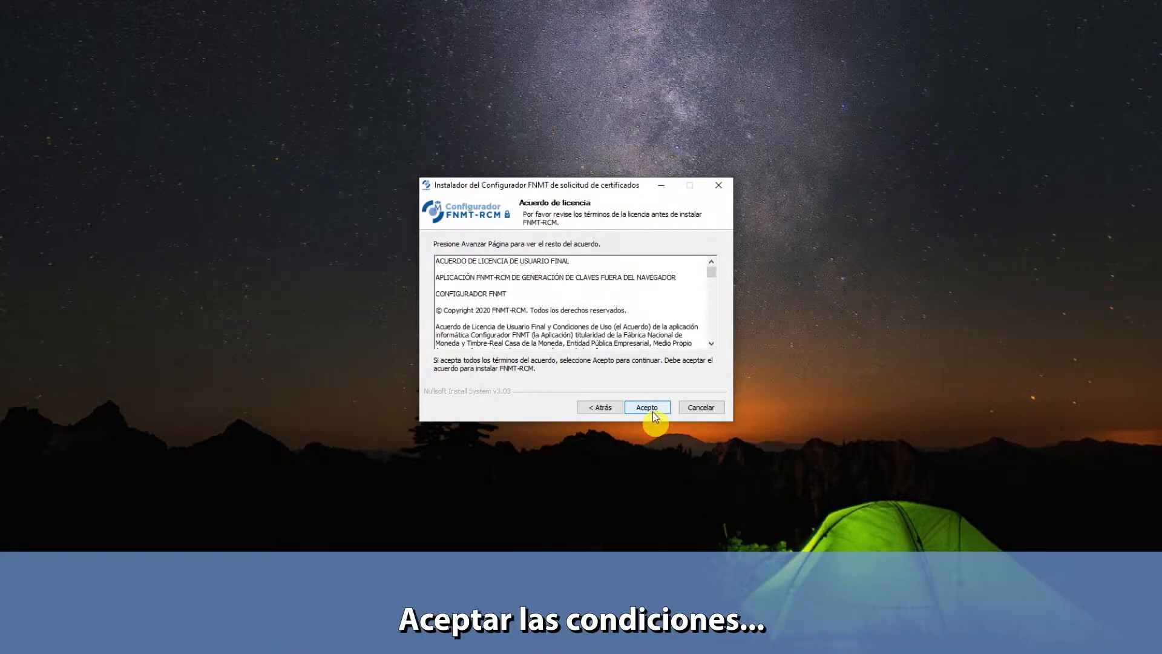
pyautogui.click(652, 408)
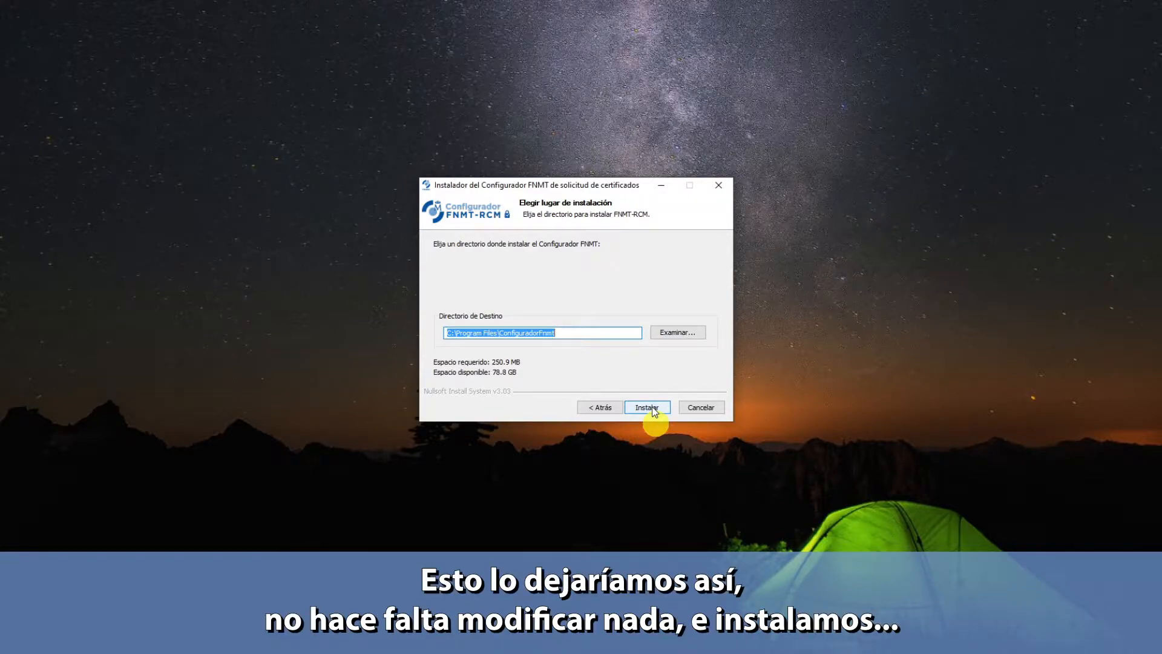
pyautogui.click(652, 406)
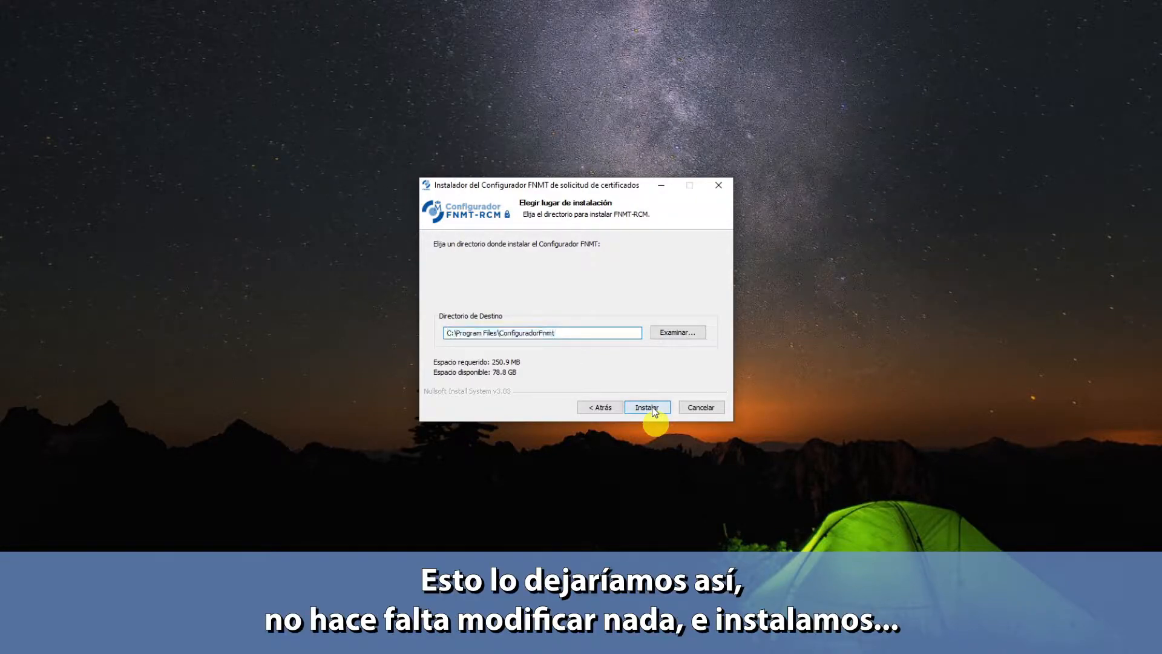
pyautogui.click(652, 407)
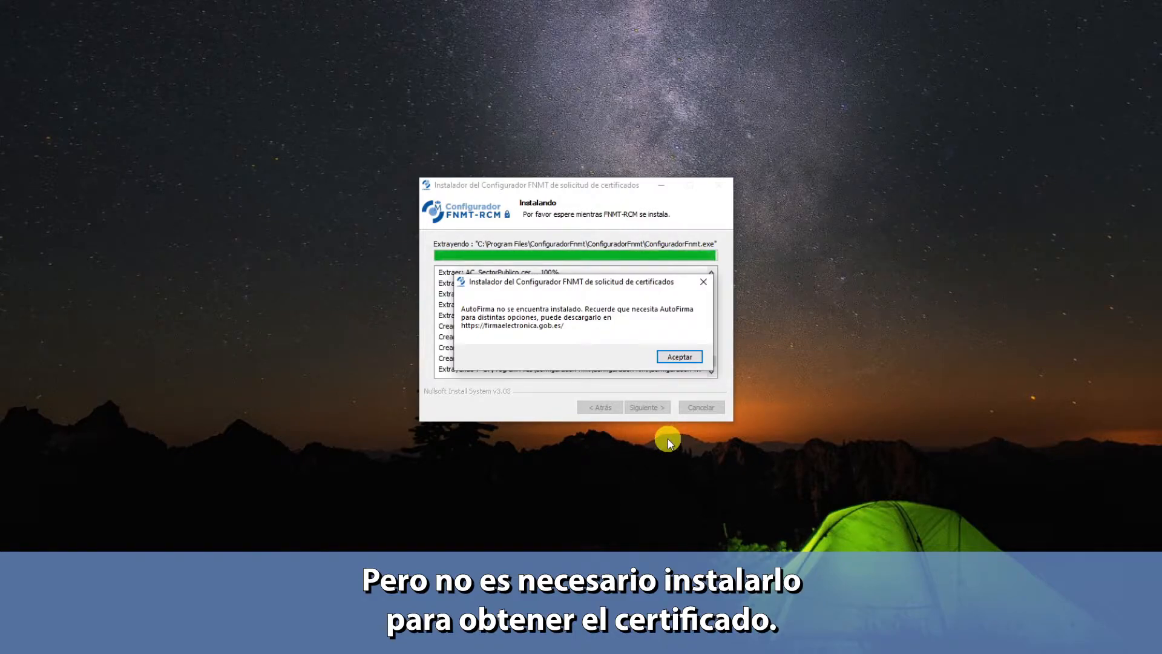
pyautogui.click(679, 357)
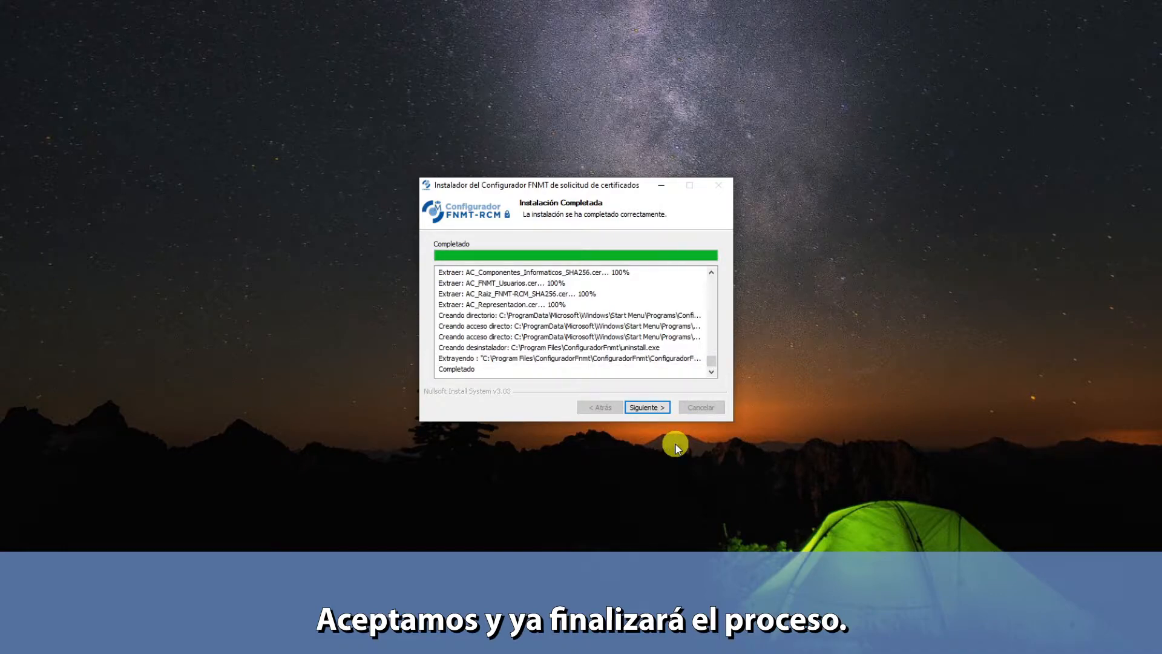
pyautogui.click(647, 406)
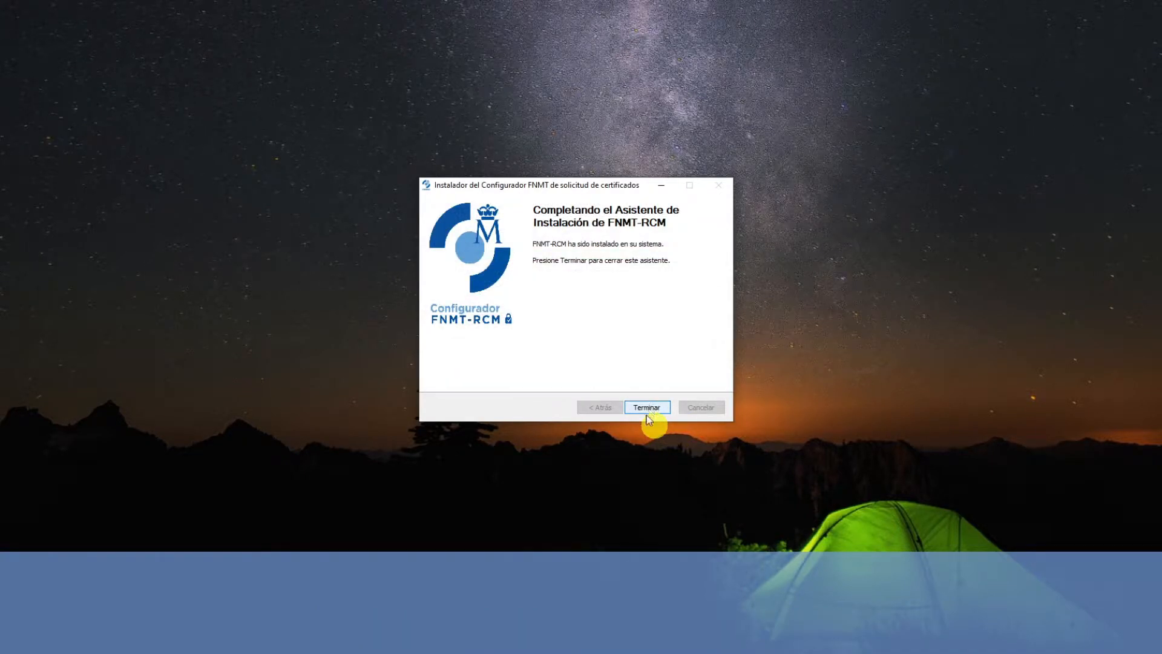
pyautogui.click(647, 411)
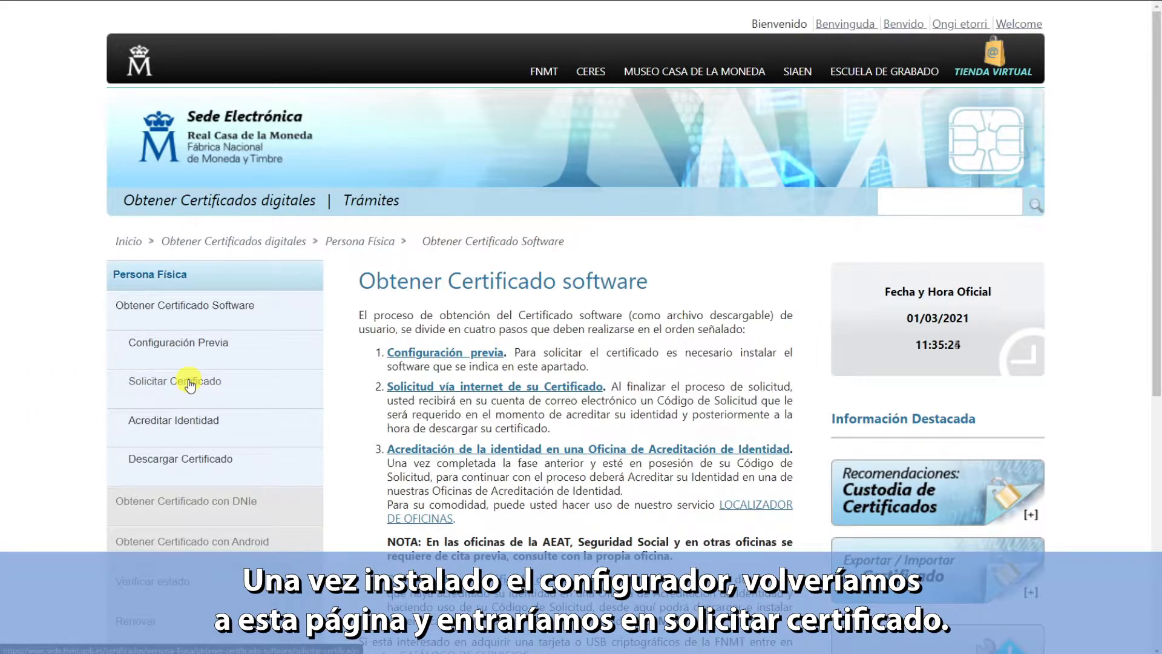
# - In the Solicitar Certificado form, enter the ID document number and first surname
pyautogui.click(189, 385)
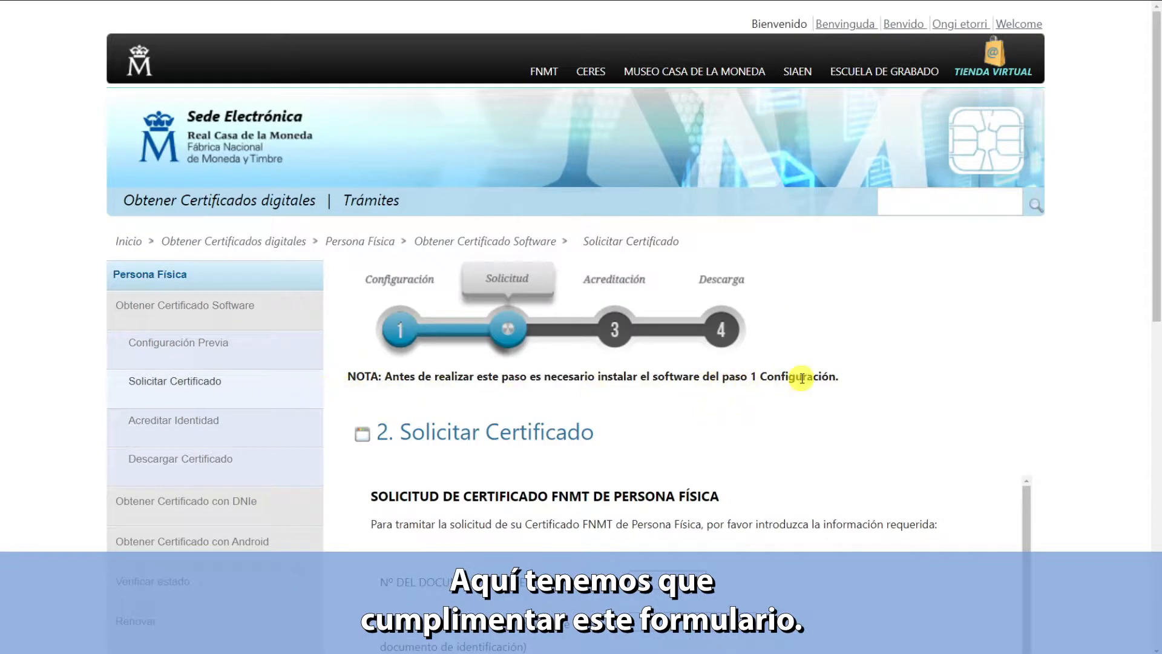
pyautogui.scroll(-4, 801, 378)
pyautogui.click(650, 328)
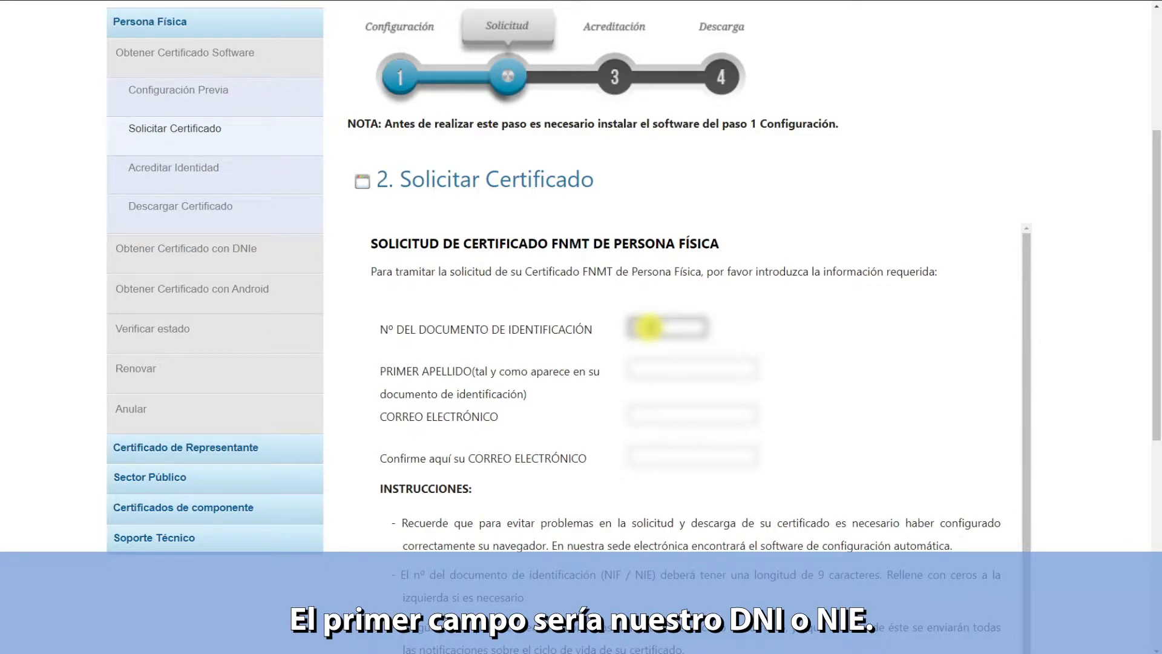
pyautogui.write('****')
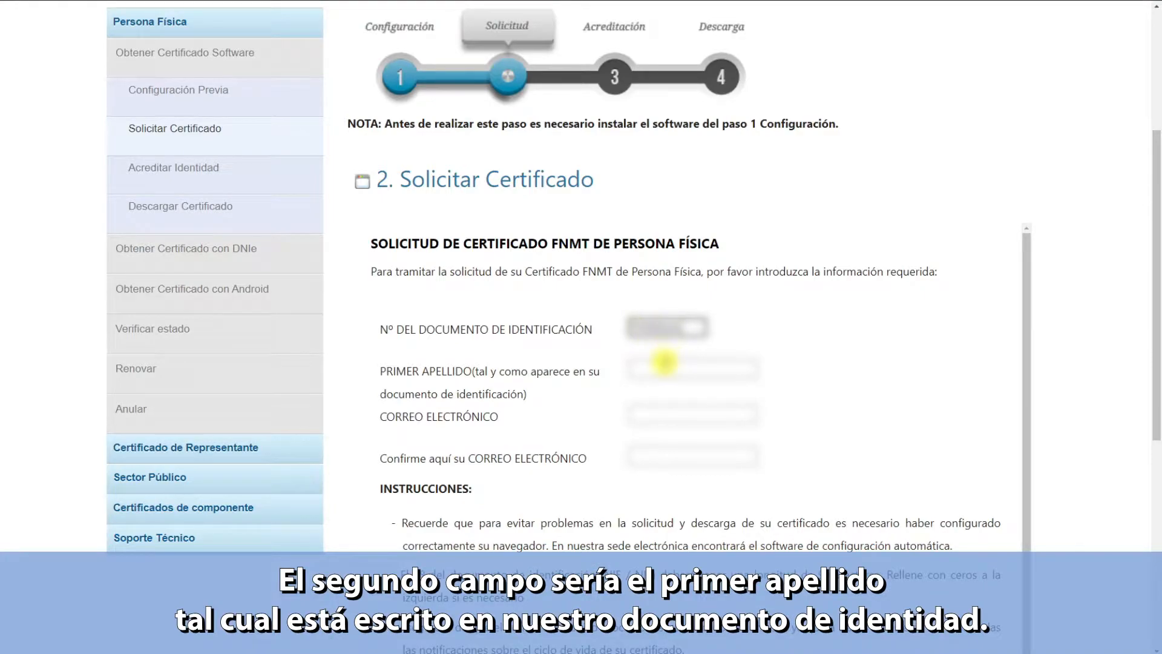
pyautogui.click(658, 366)
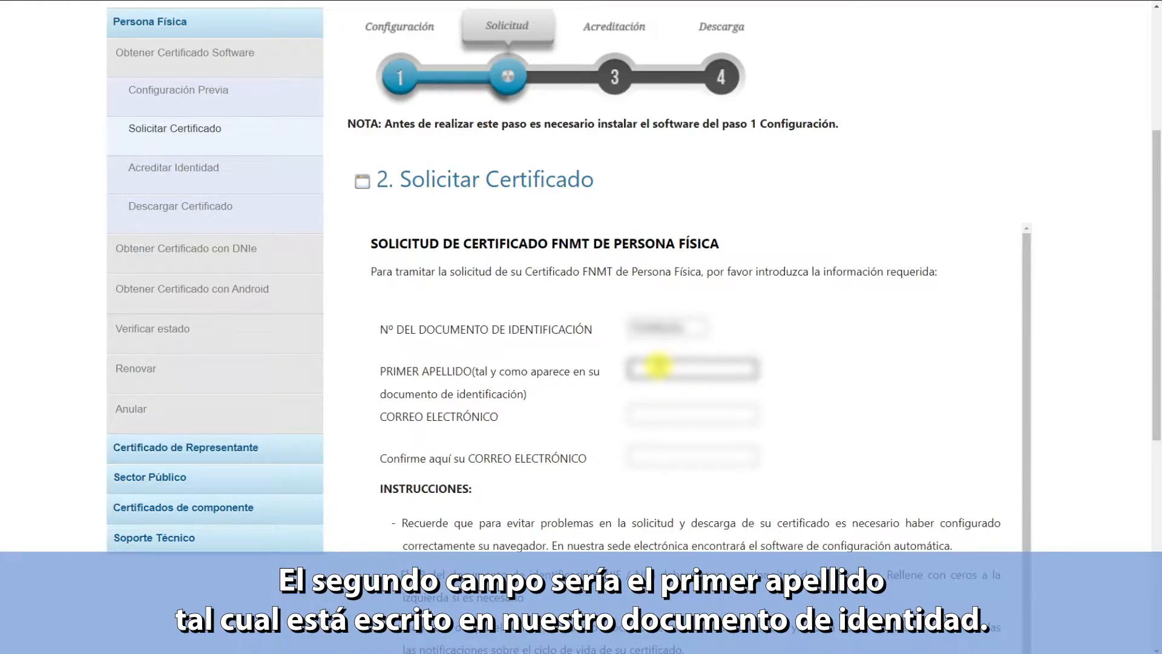
pyautogui.write('???')
# - Enter the applicant's e-mail address in CORREO ELECTRÓNICO and its confirmation field
pyautogui.press('Tab')
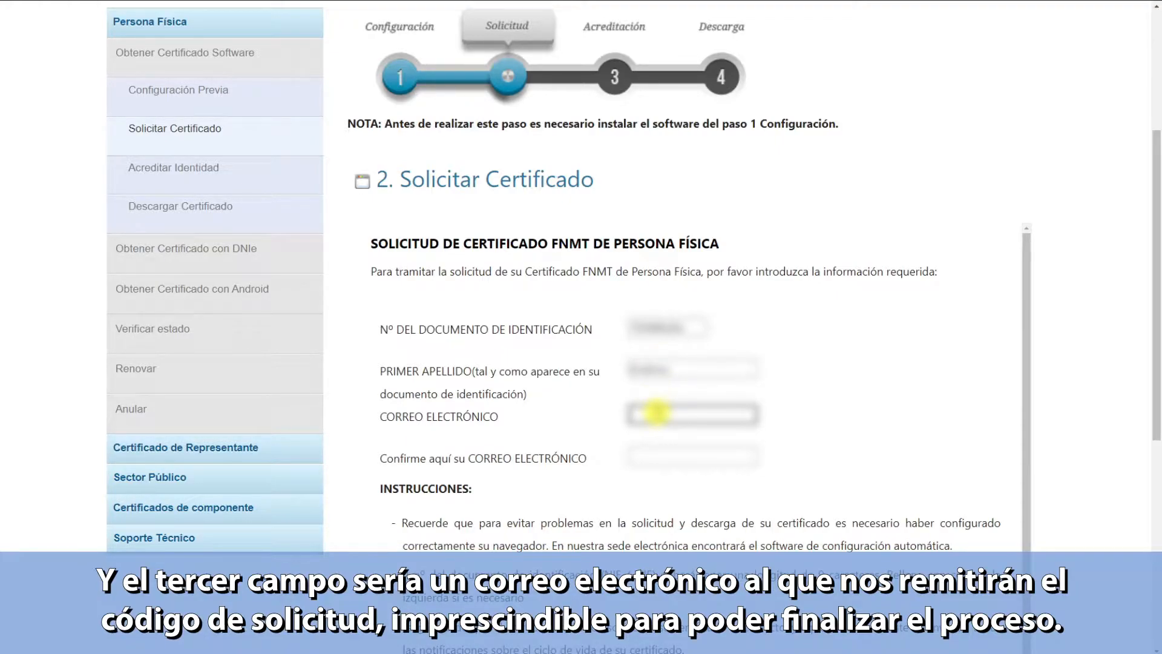
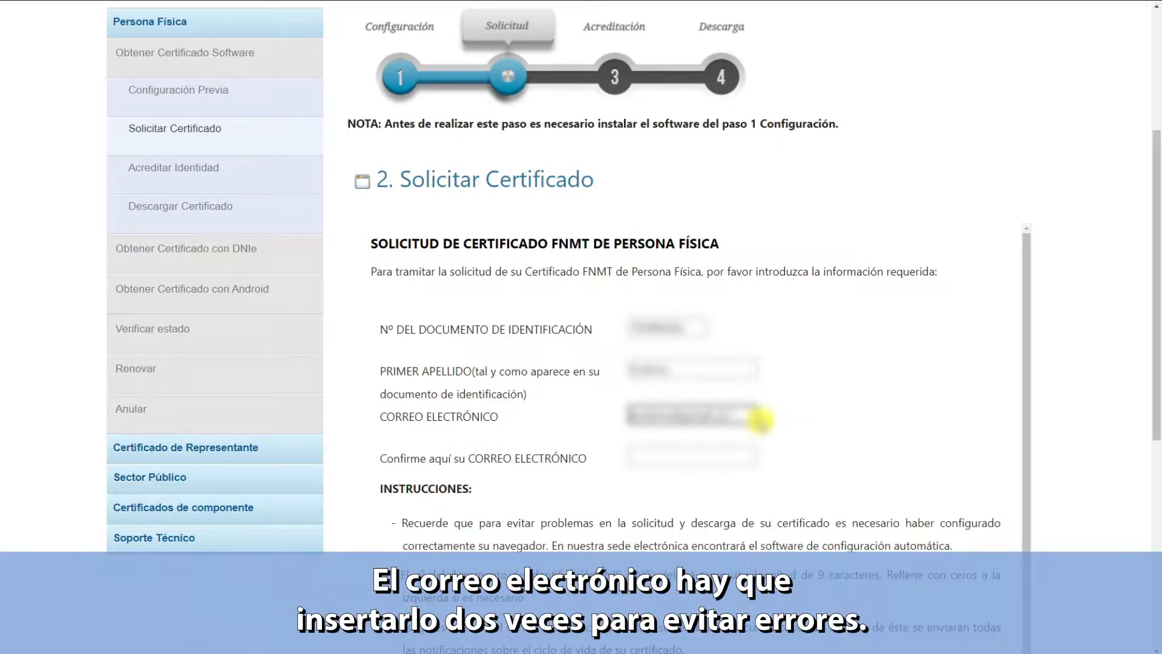
pyautogui.press('Tab')
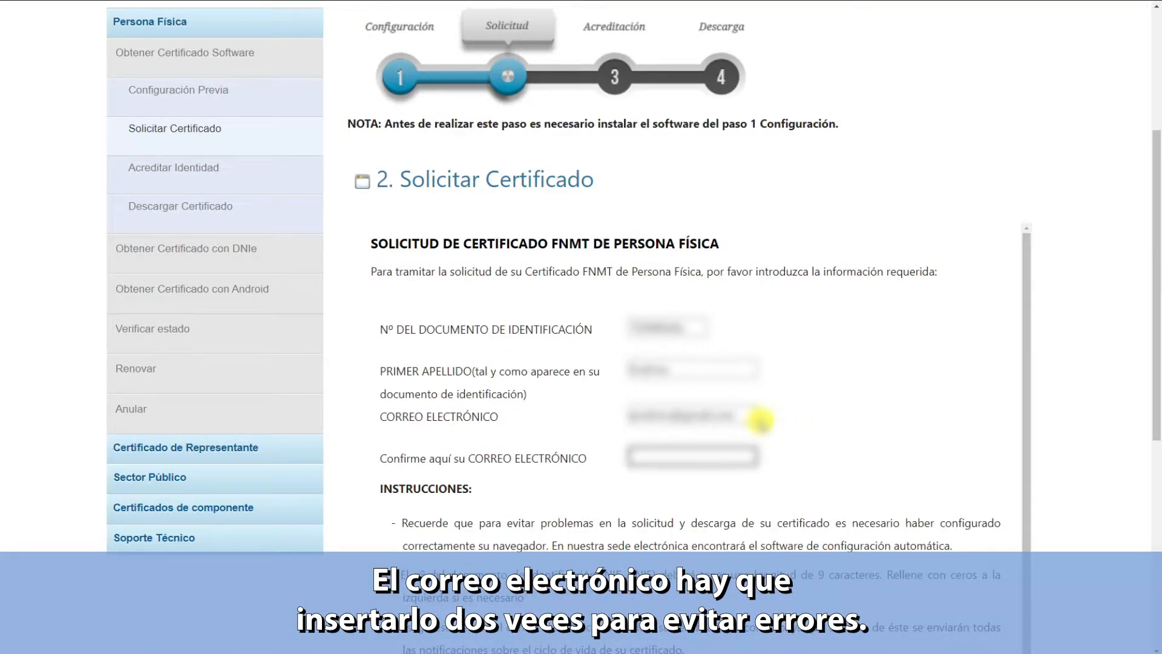
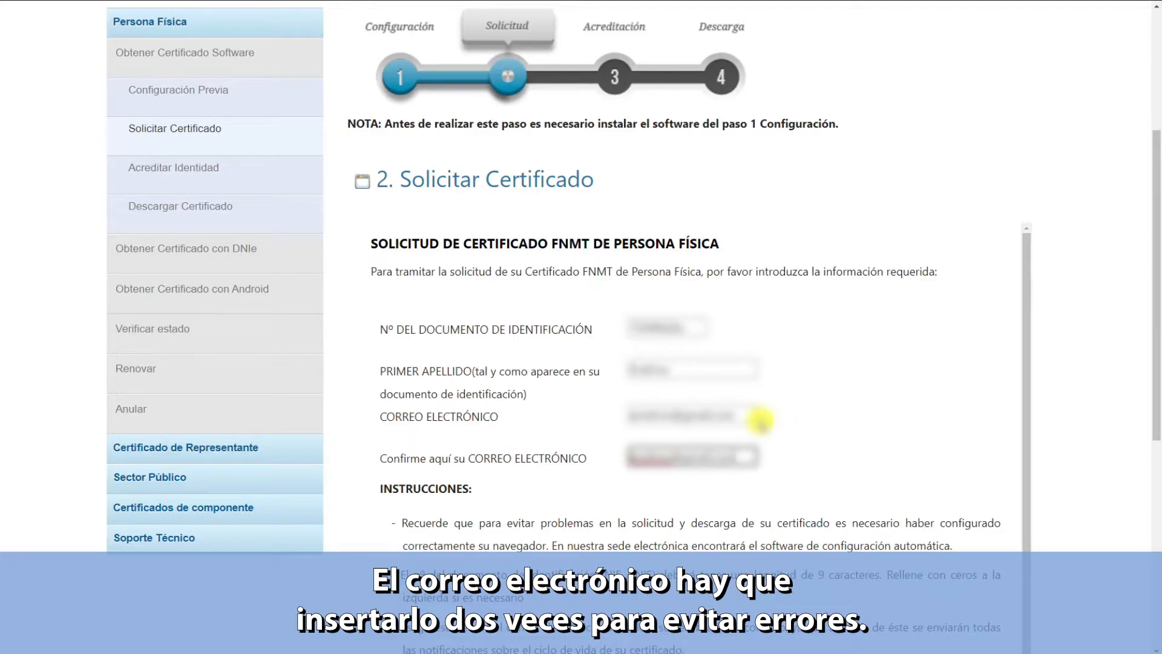
# - Read the issuance conditions, tick 'Acepto las condiciones de expedición' and click Enviar petición
pyautogui.scroll(-1, 837, 393)
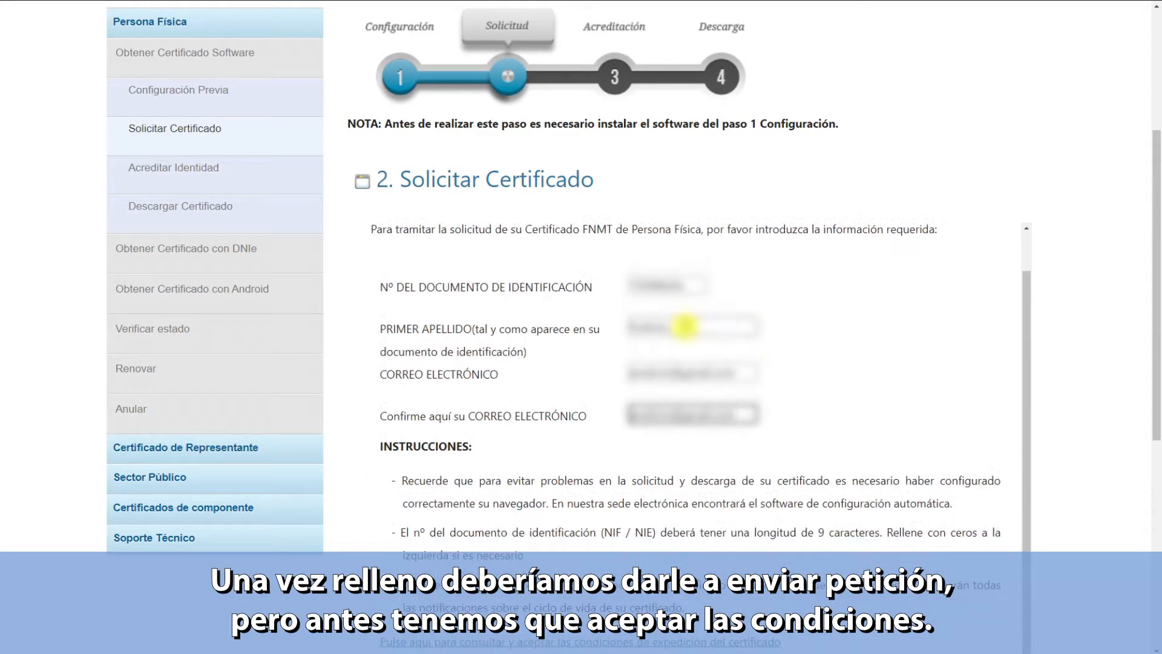
pyautogui.scroll(-4, 982, 360)
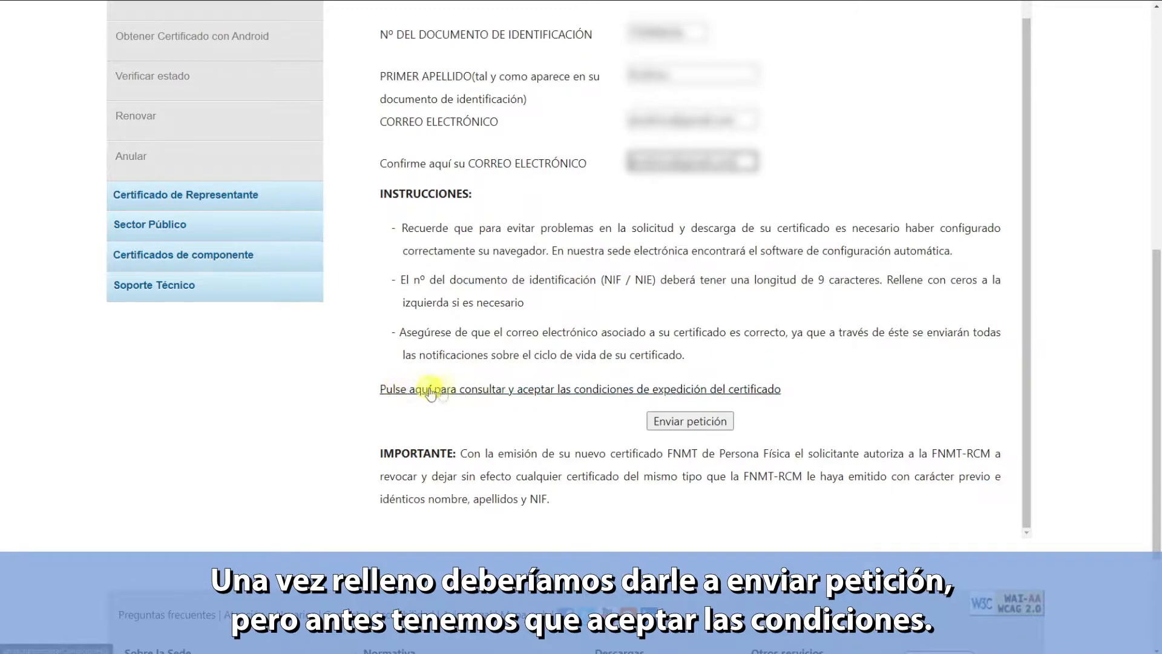
pyautogui.click(562, 390)
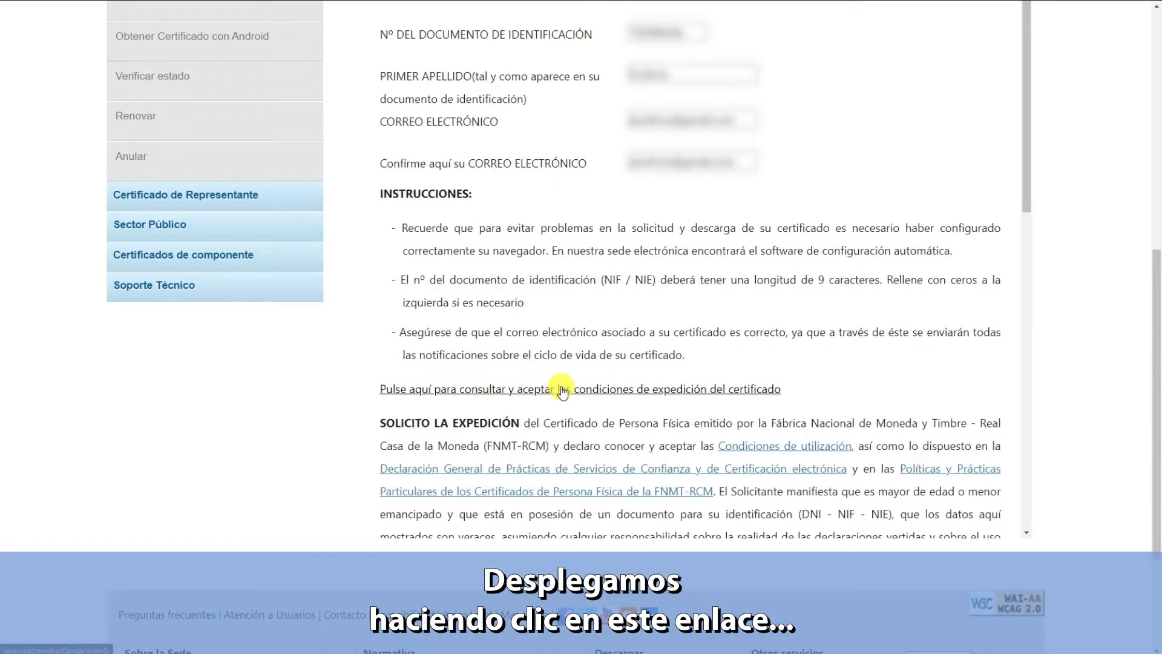
pyautogui.scroll(-5, 756, 327)
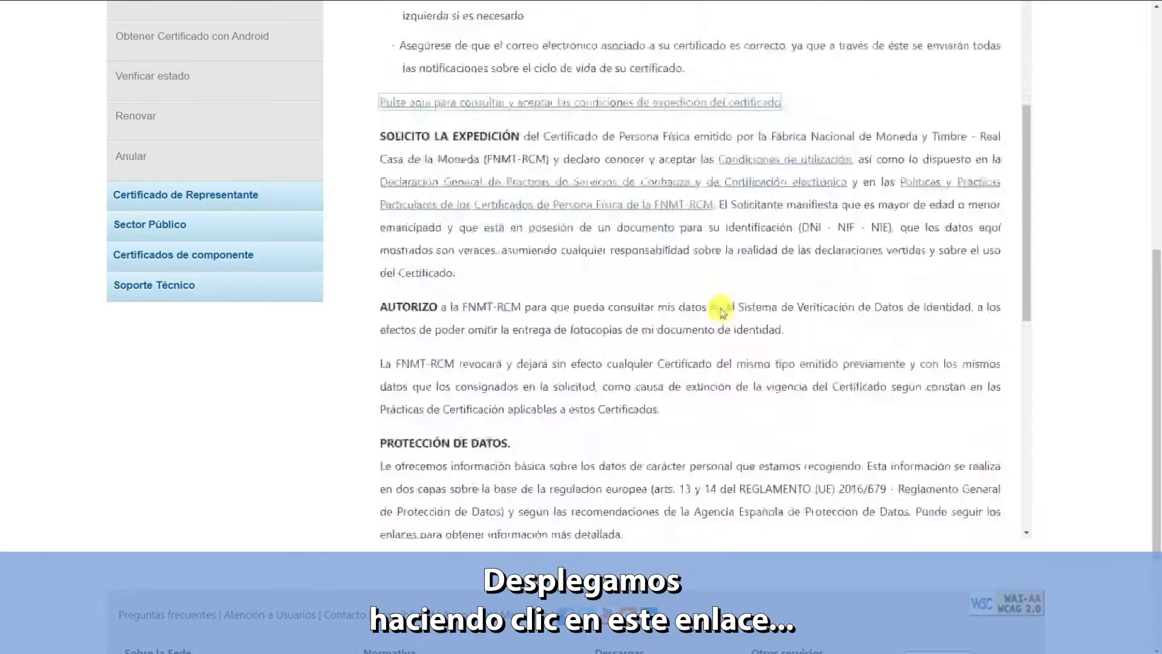
pyautogui.scroll(-8, 720, 309)
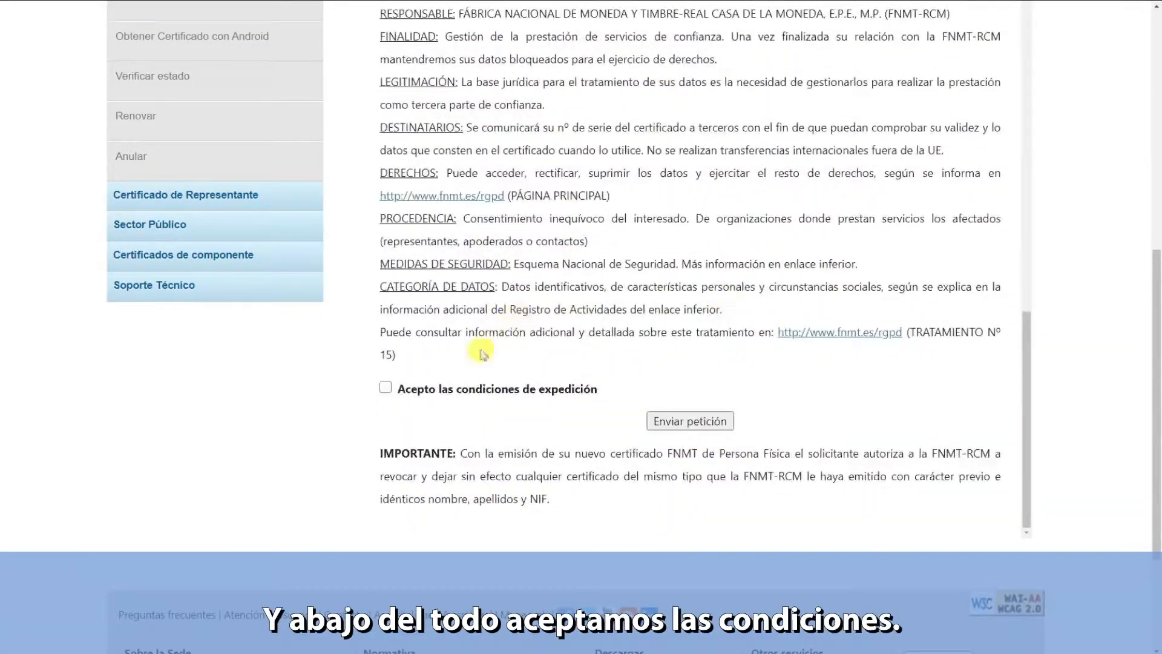
pyautogui.click(386, 387)
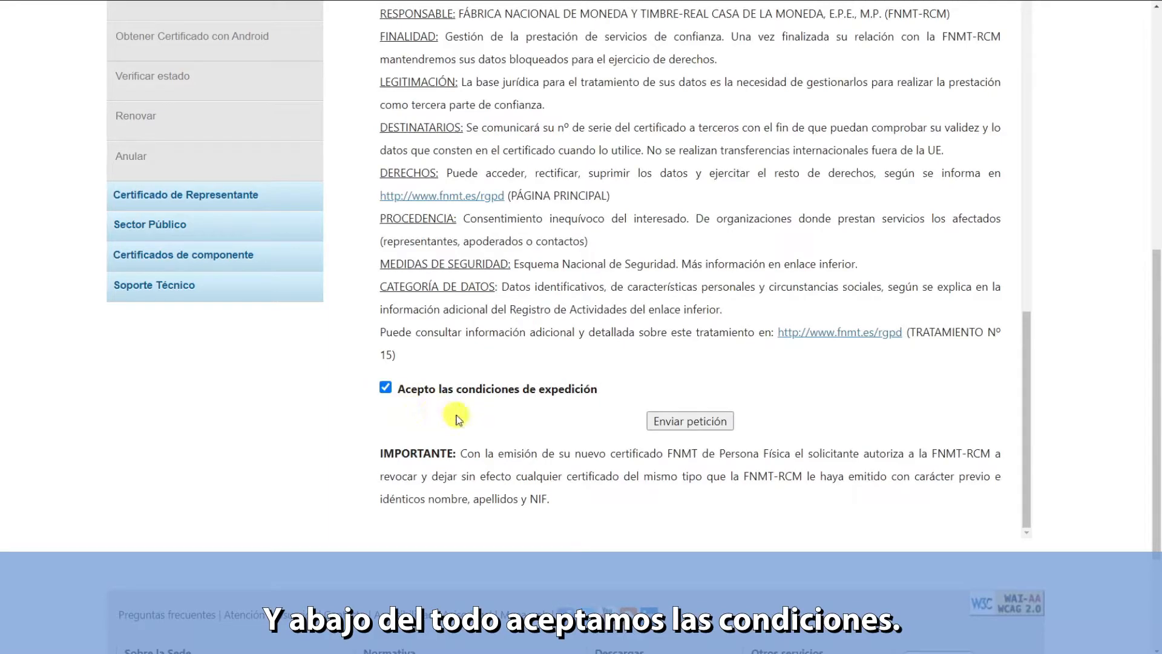
pyautogui.click(696, 423)
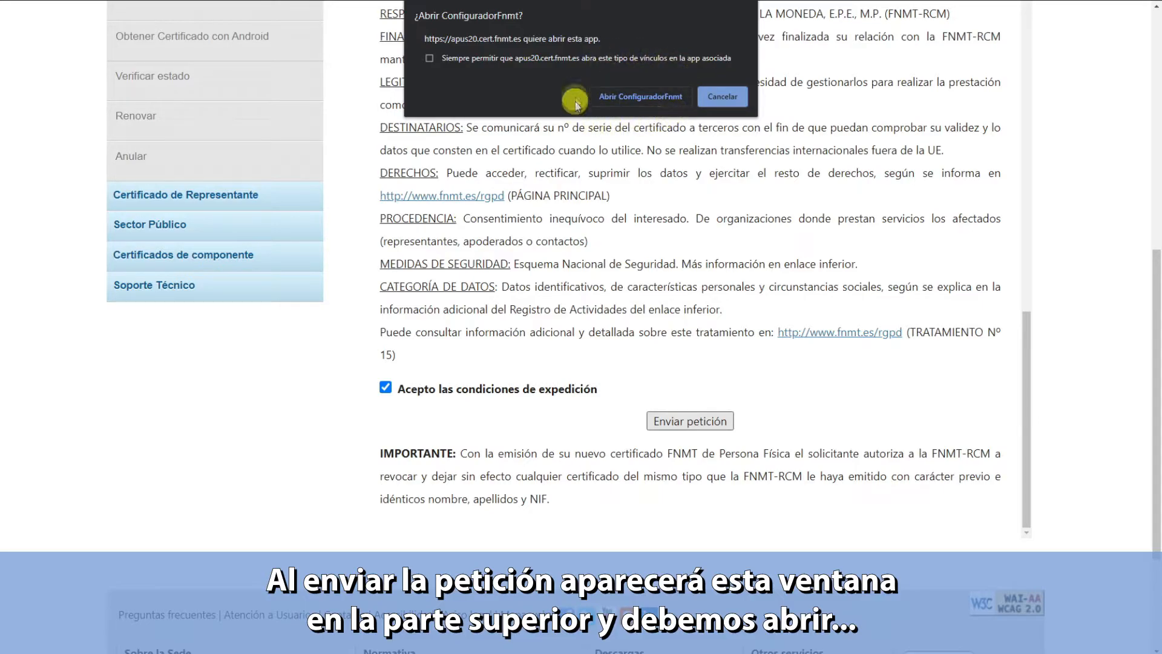
# - Allow the browser to launch ConfiguradorFnmt via 'Abrir ConfiguradorFnmt'
pyautogui.click(642, 100)
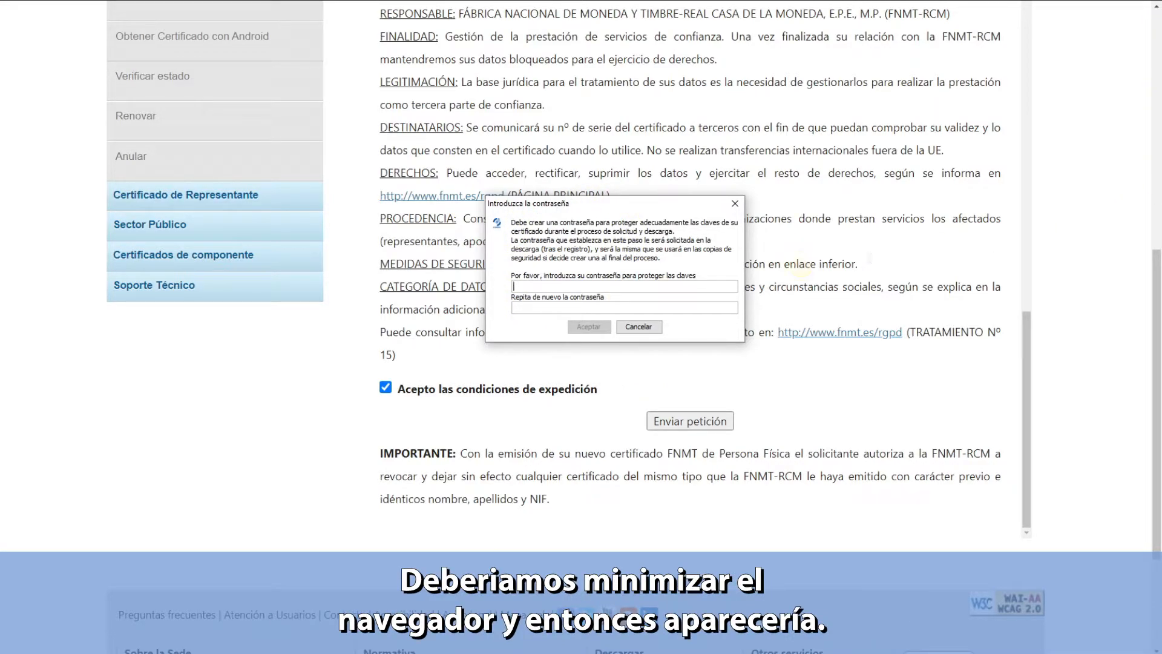
# - Enter the key-protection password in both 'Introduzca la contraseña' fields and accept
pyautogui.click(1074, 1)
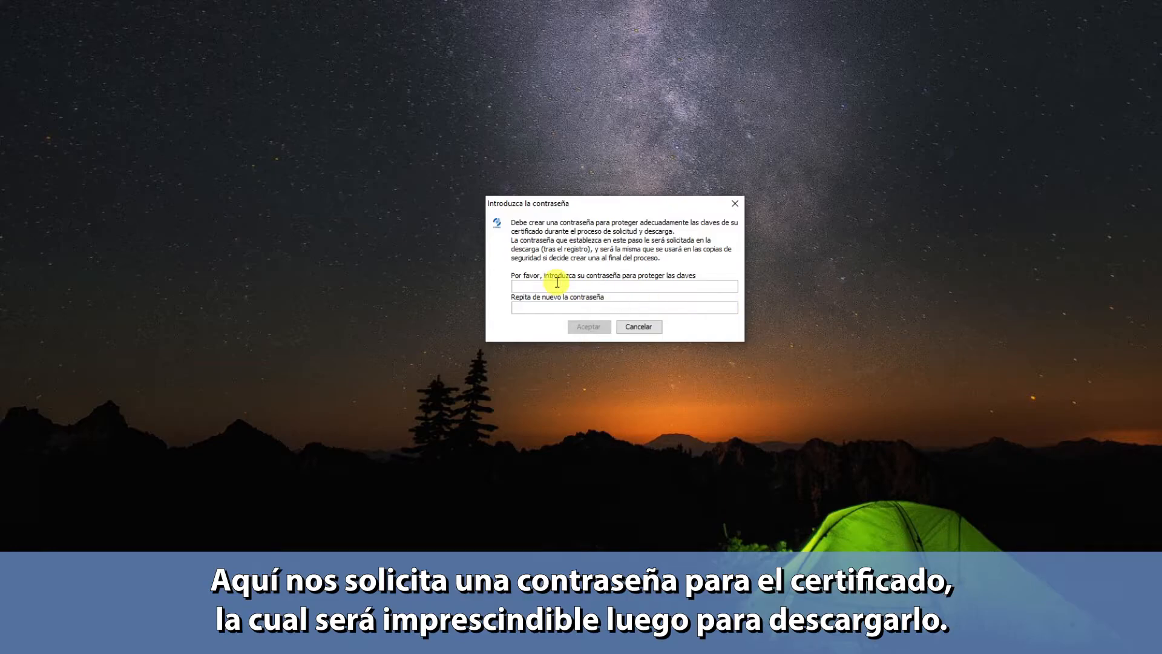
pyautogui.write('*****')
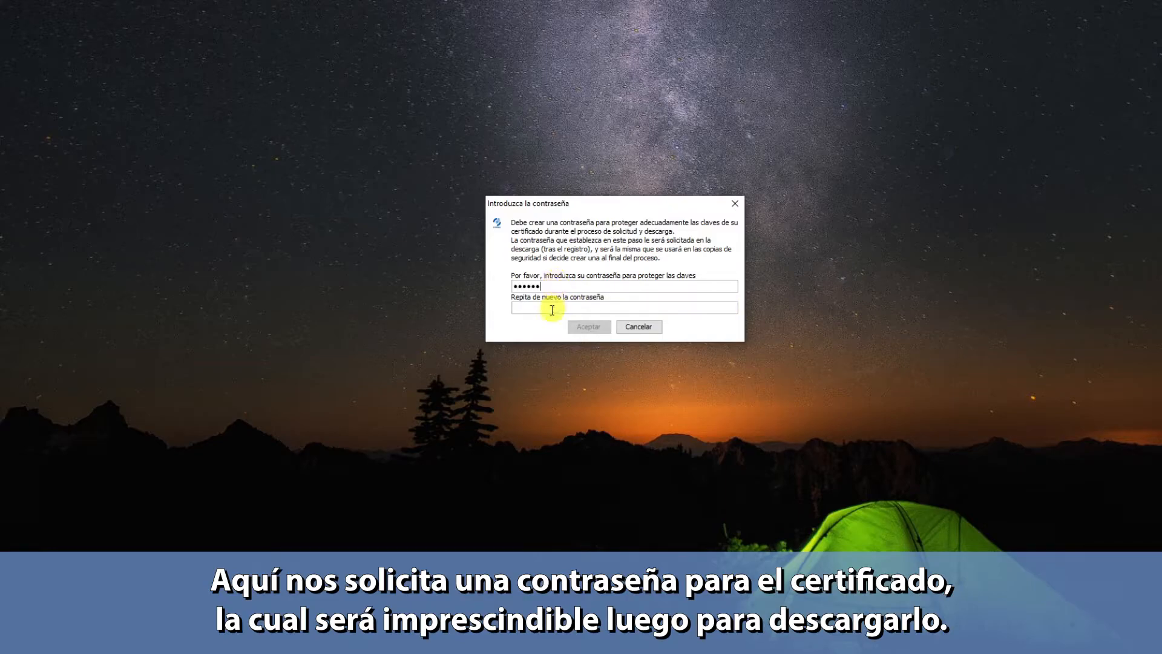
pyautogui.click(546, 308)
pyautogui.write('******')
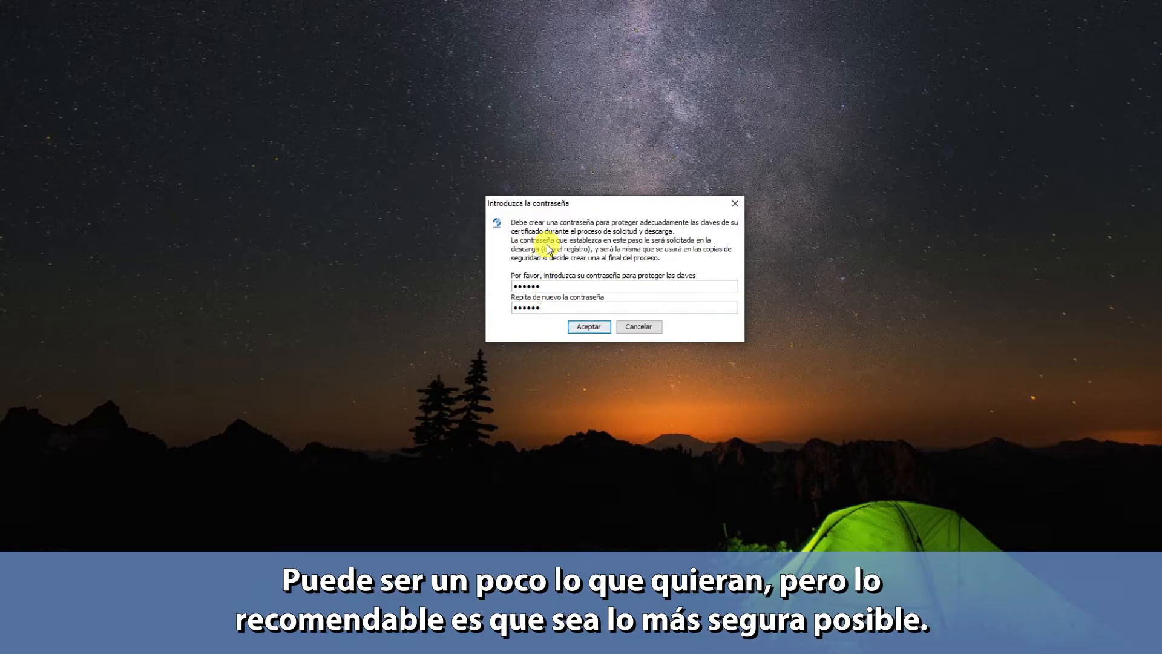
pyautogui.click(589, 328)
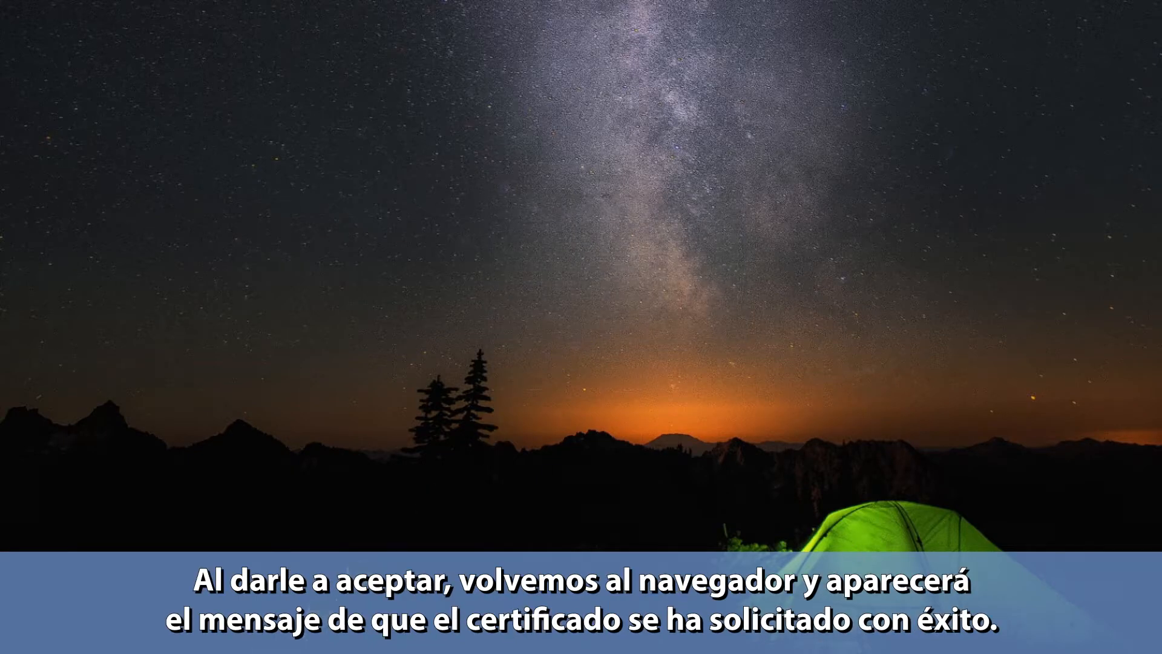
# - Restore the Chrome window and check the request-processed confirmation message
pyautogui.moveTo(139, 650)
pyautogui.click(139, 618)
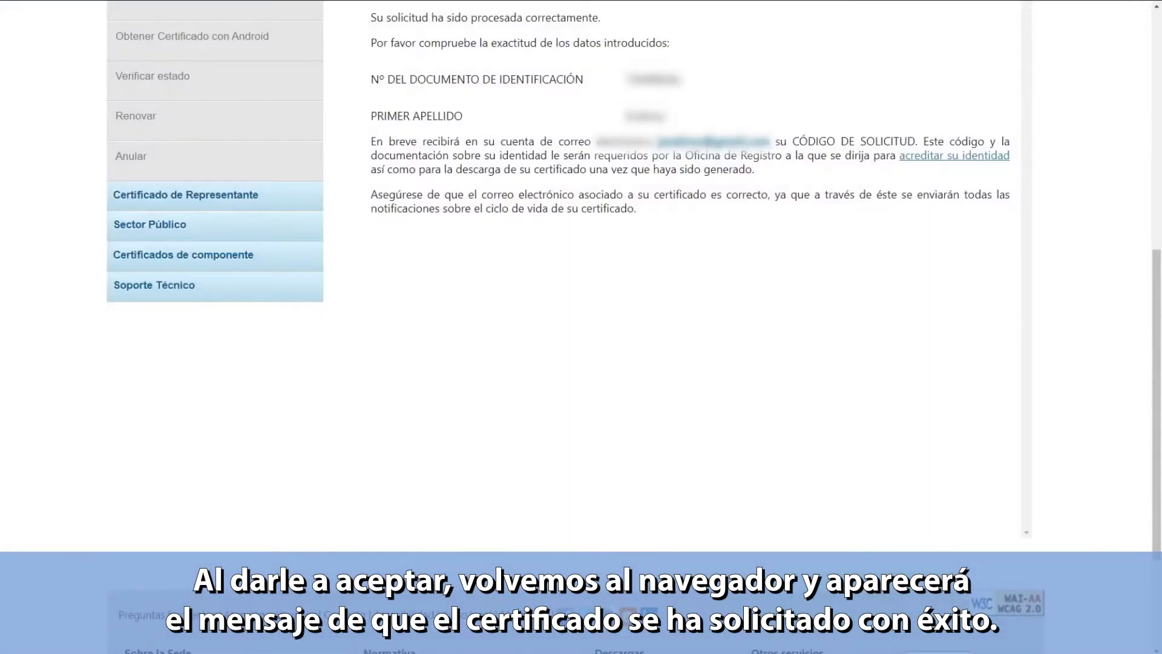
pyautogui.scroll(3, 554, 284)
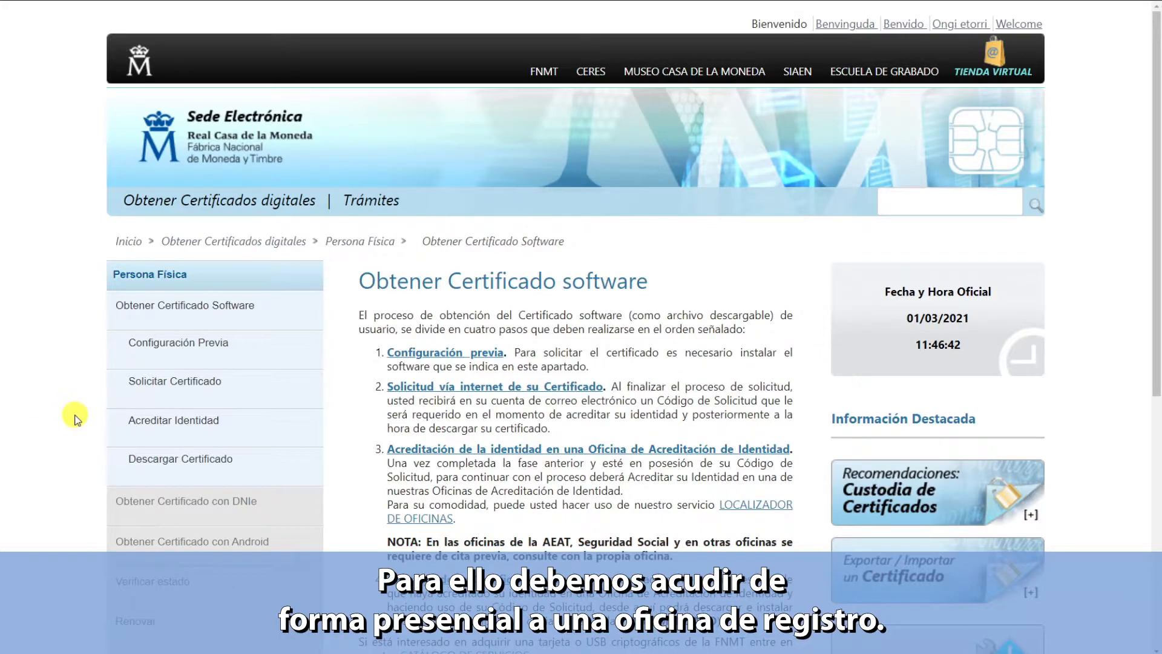
# - Review Acreditar Identidad's required documents and open the accreditation office locator map
pyautogui.click(181, 421)
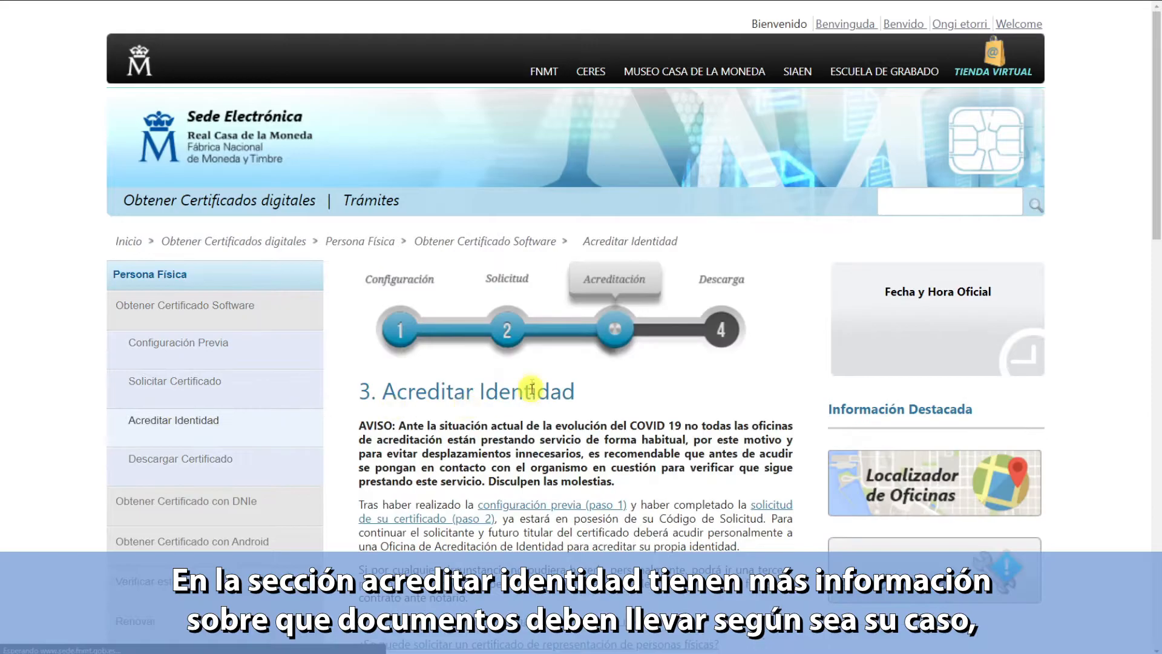
pyautogui.scroll(-6, 534, 382)
pyautogui.scroll(-4, 534, 383)
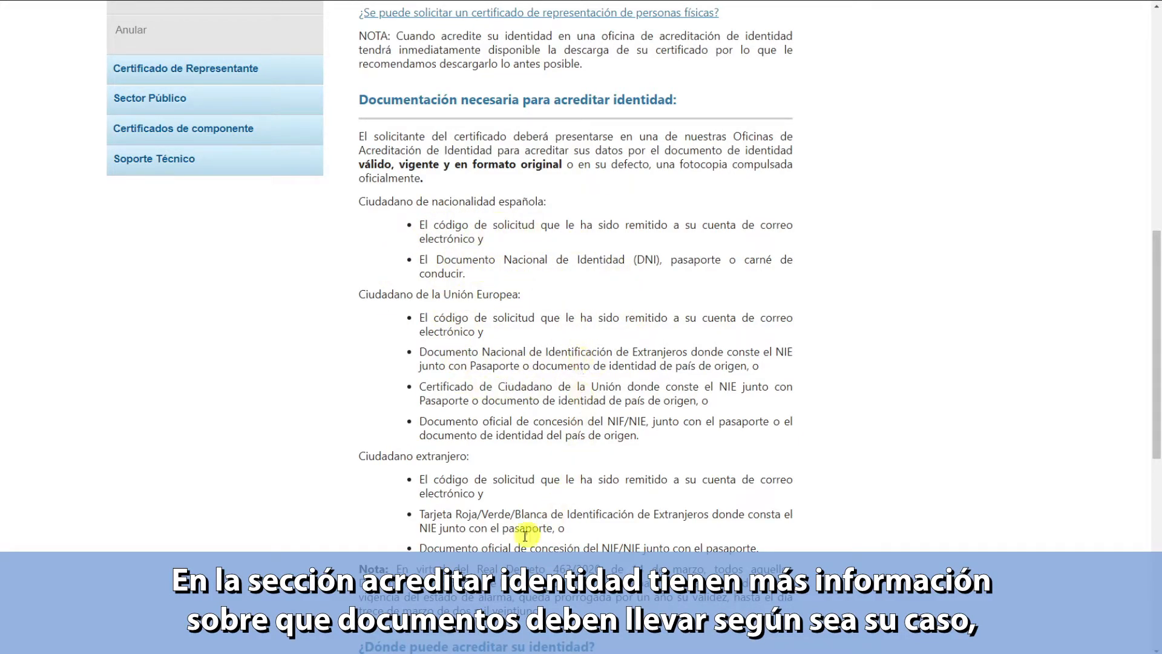
pyautogui.scroll(-6, 691, 309)
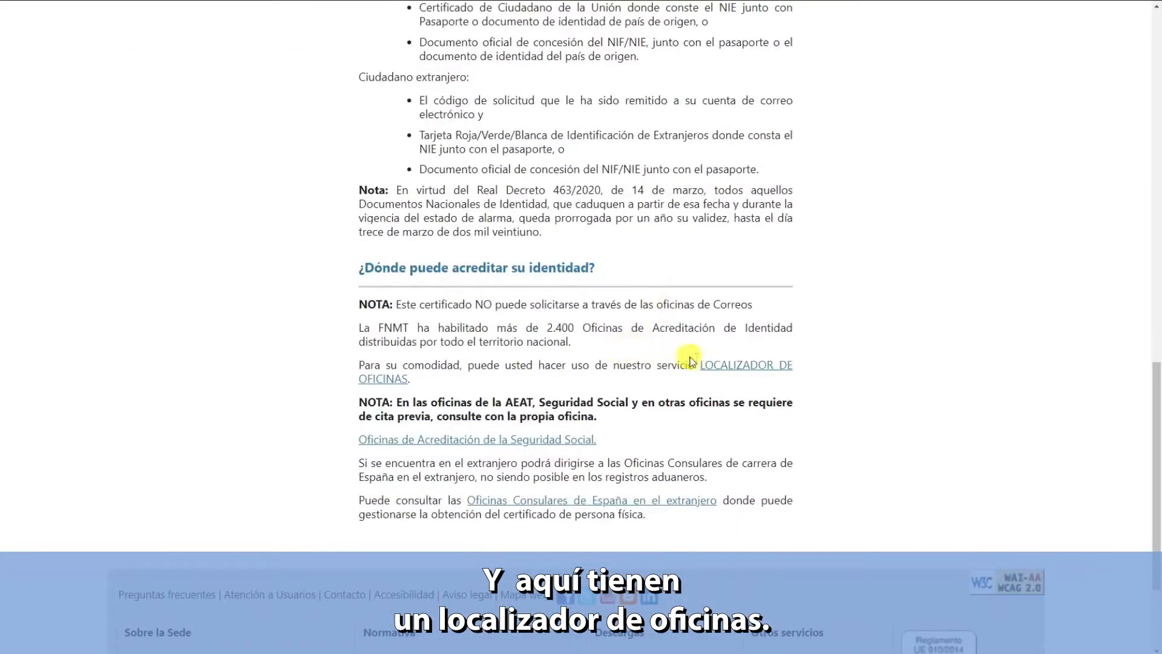
pyautogui.click(748, 366)
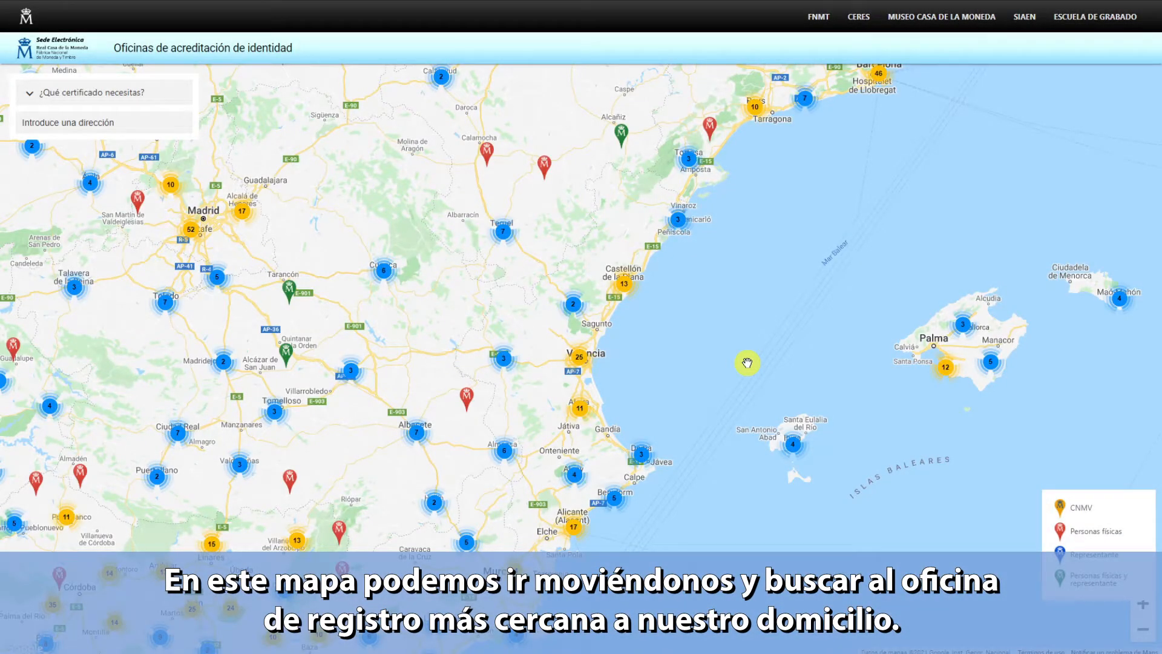
# - Pan and zoom the accreditation office map to inspect office clusters around Granada and Andalusia
pyautogui.moveTo(386, 382)
pyautogui.mouseDown()
pyautogui.moveTo(655, 262)
pyautogui.moveTo(520, 335)
pyautogui.moveTo(526, 319)
pyautogui.moveTo(604, 317)
pyautogui.moveTo(577, 317)
pyautogui.moveTo(579, 327)
pyautogui.mouseUp()
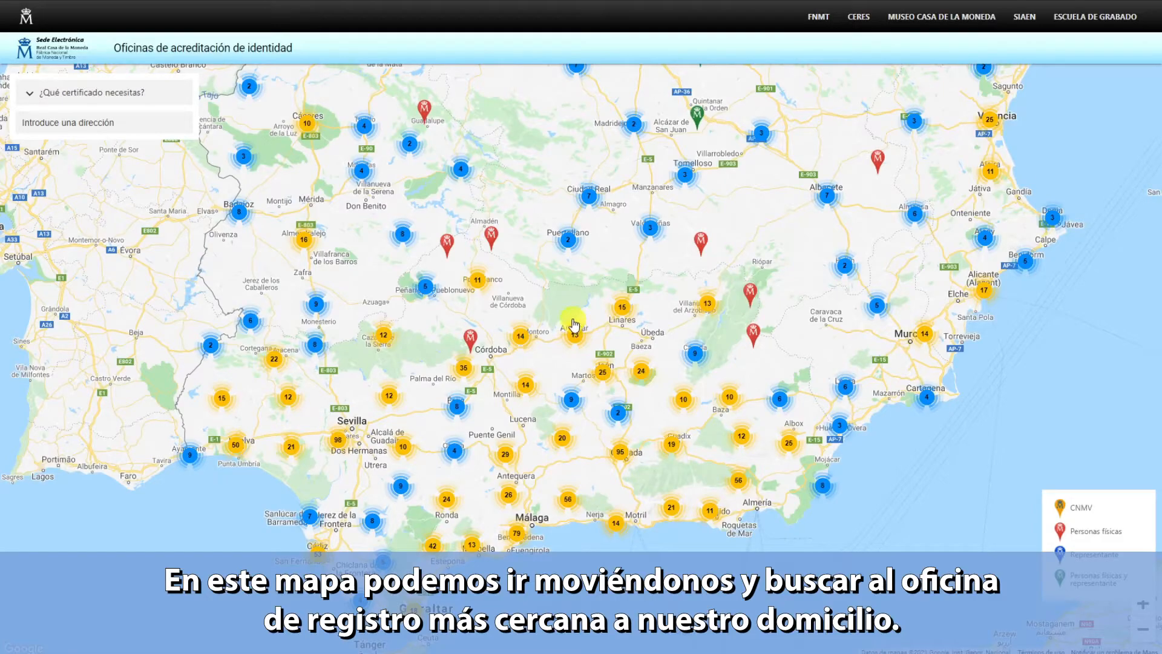
pyautogui.scroll(-1, 574, 321)
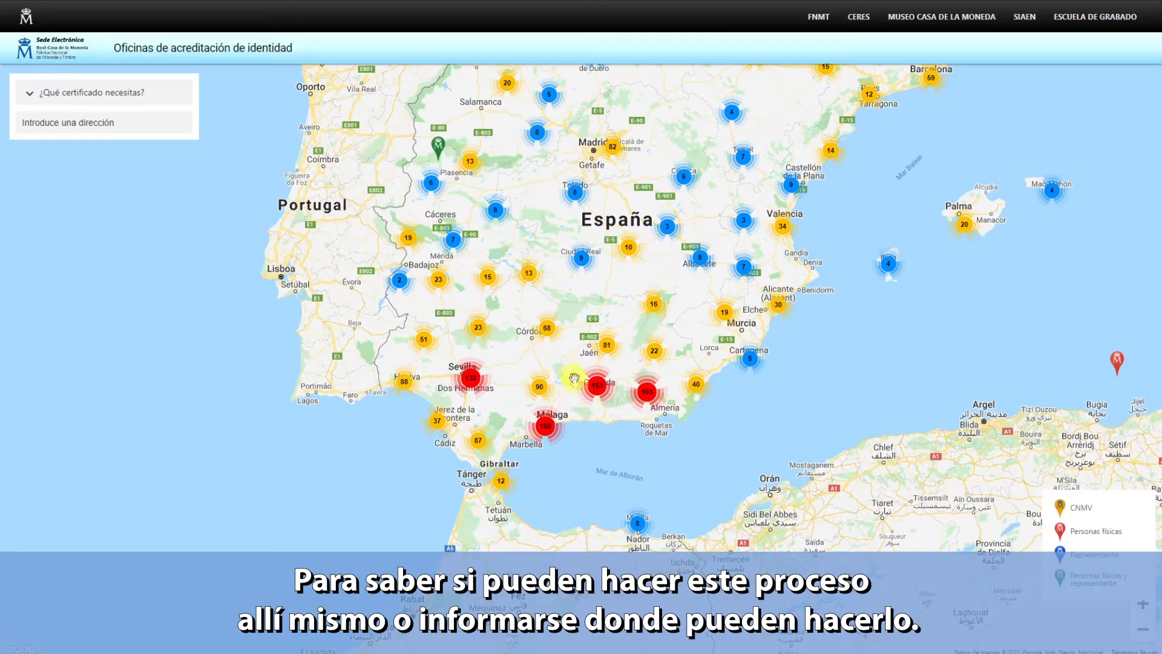
pyautogui.scroll(1, 578, 393)
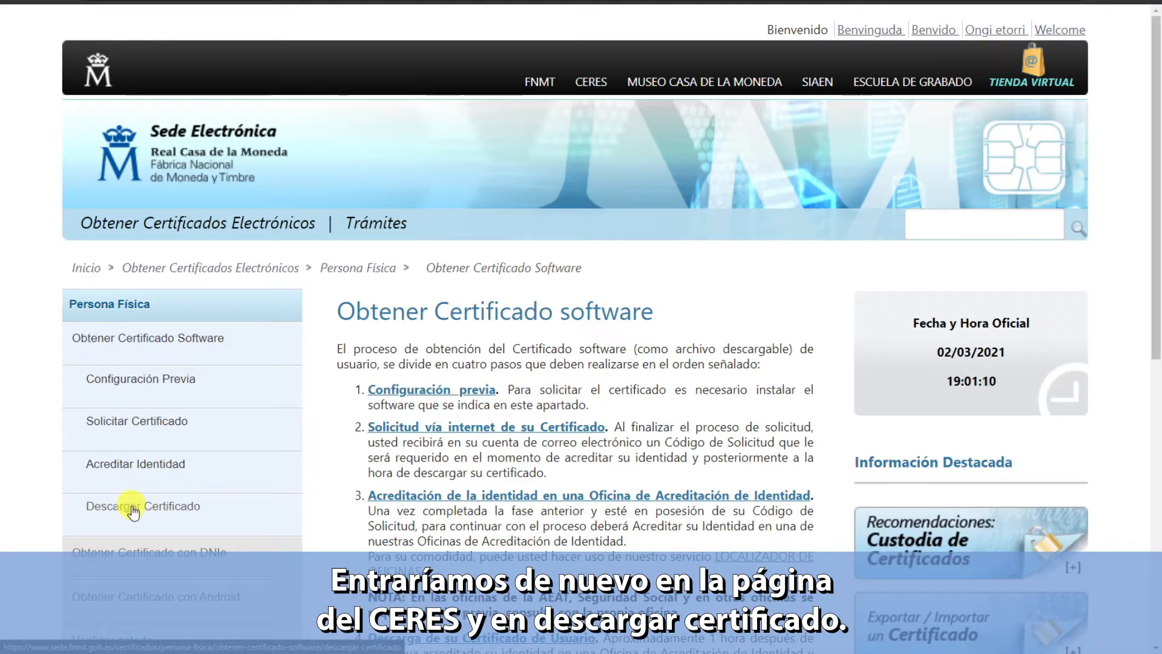
# - On the Descargar Certificado page, fill in the saved ID number, first surname and request code
pyautogui.click(162, 511)
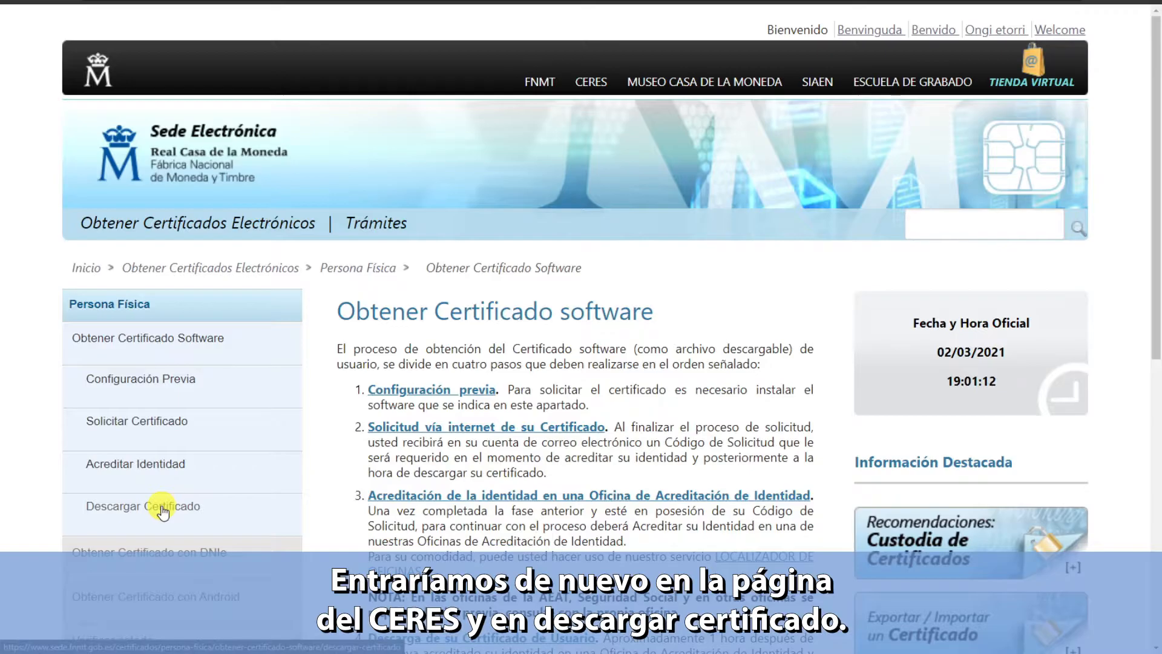
pyautogui.scroll(-9, 762, 406)
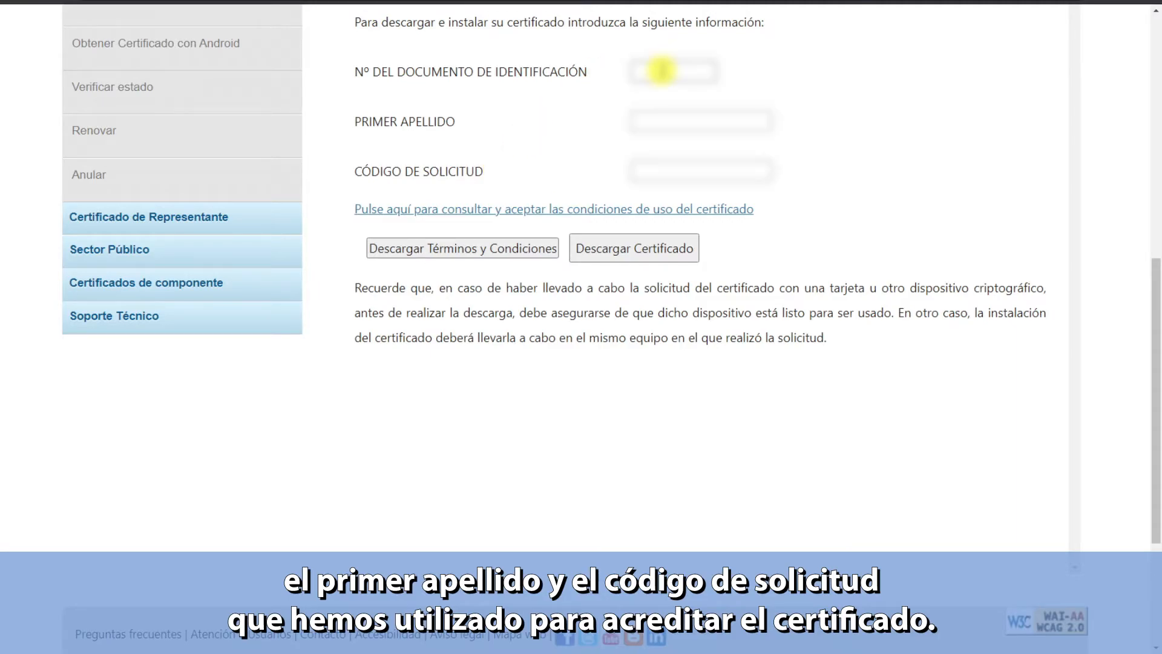
pyautogui.click(662, 71)
pyautogui.click(666, 104)
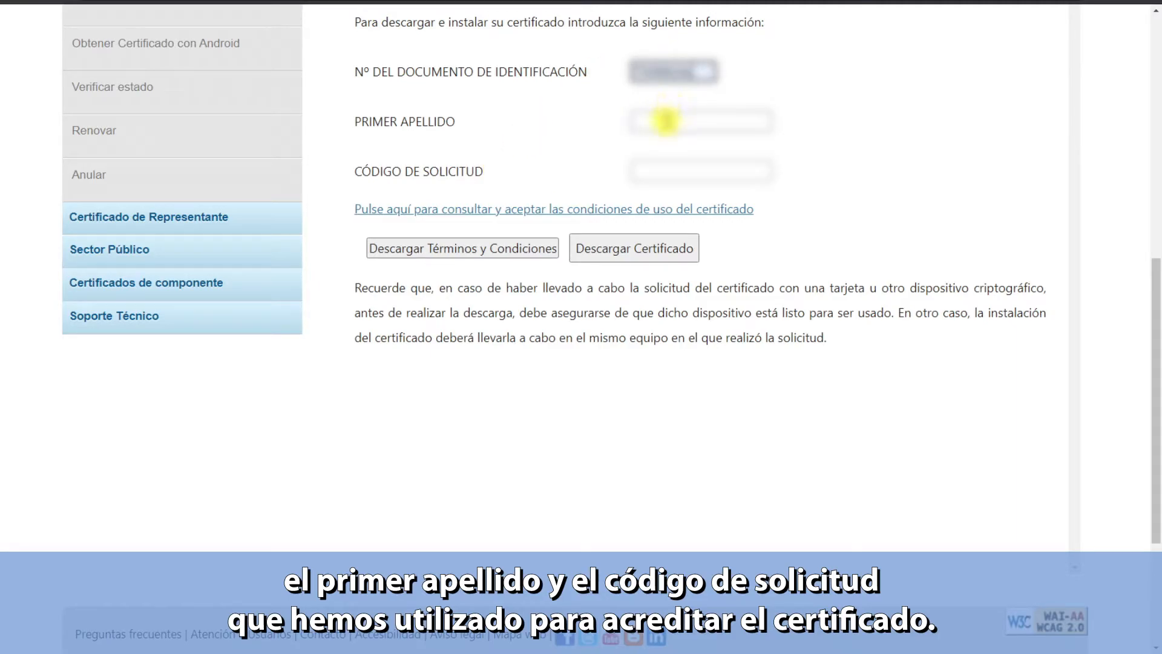
pyautogui.click(664, 121)
pyautogui.click(664, 148)
pyautogui.click(667, 174)
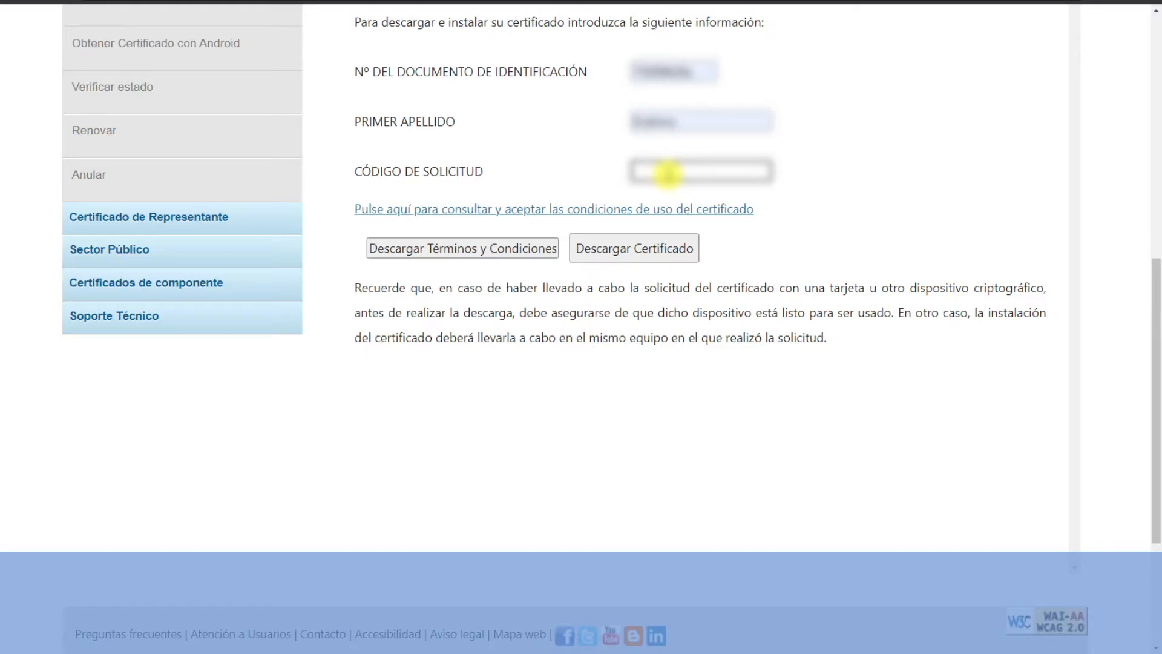
pyautogui.write('1111')
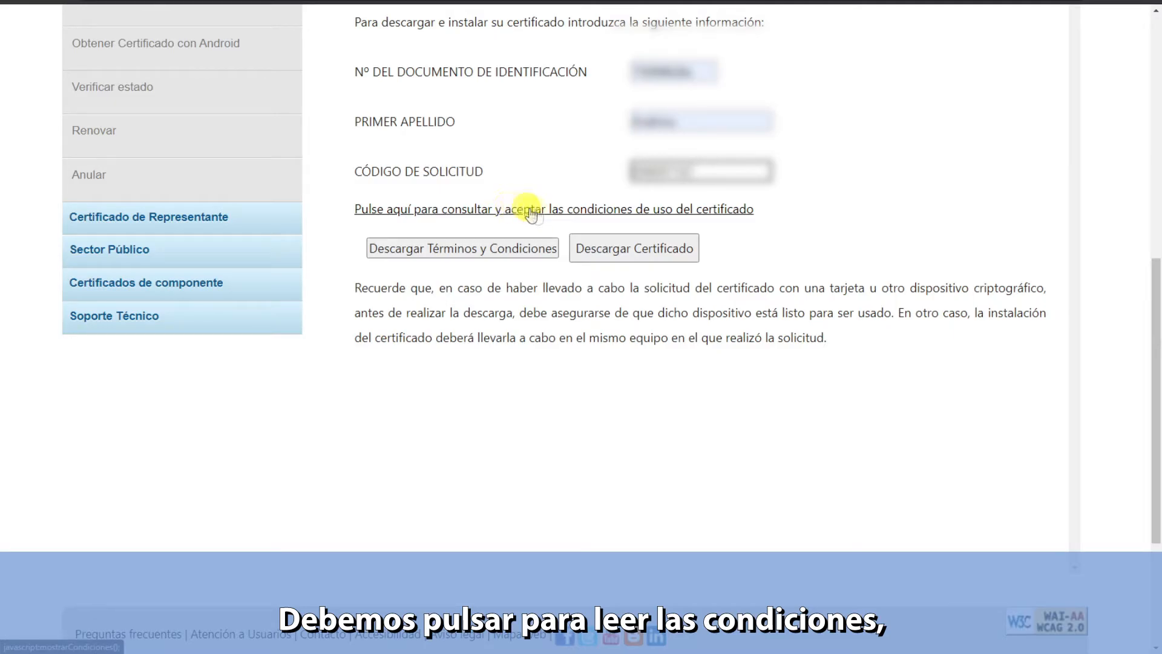
# - Read through the certificate terms of use, accept them, and request the certificate download
pyautogui.click(576, 213)
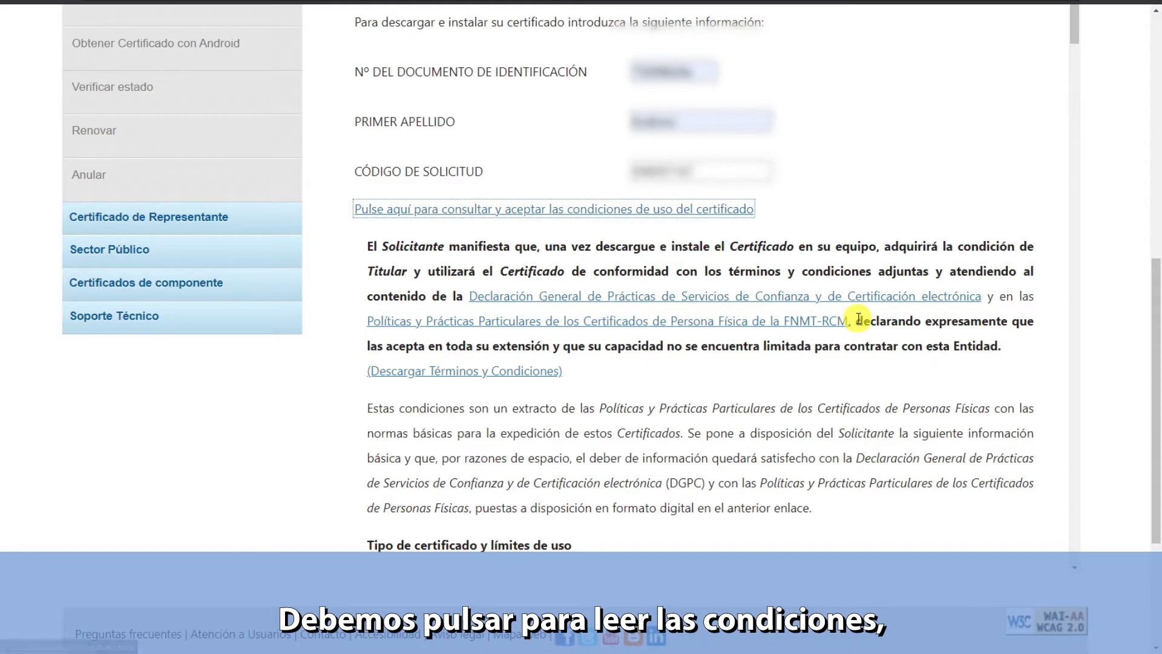
pyautogui.scroll(-7, 856, 312)
pyautogui.scroll(-20, 860, 311)
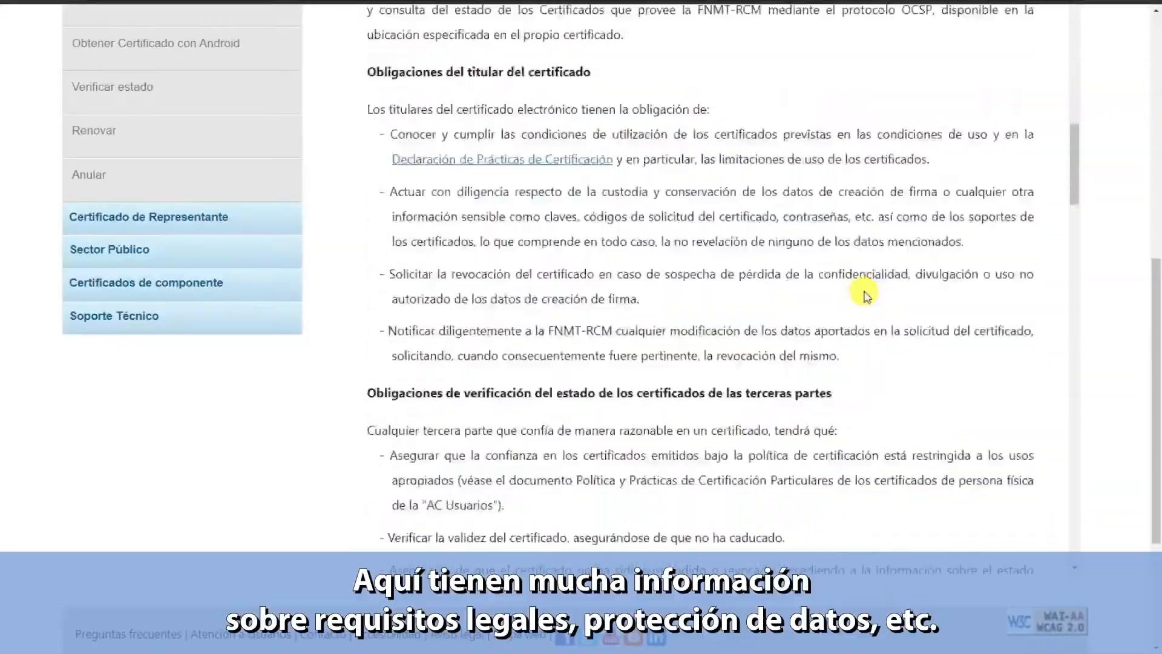
pyautogui.scroll(-9, 865, 296)
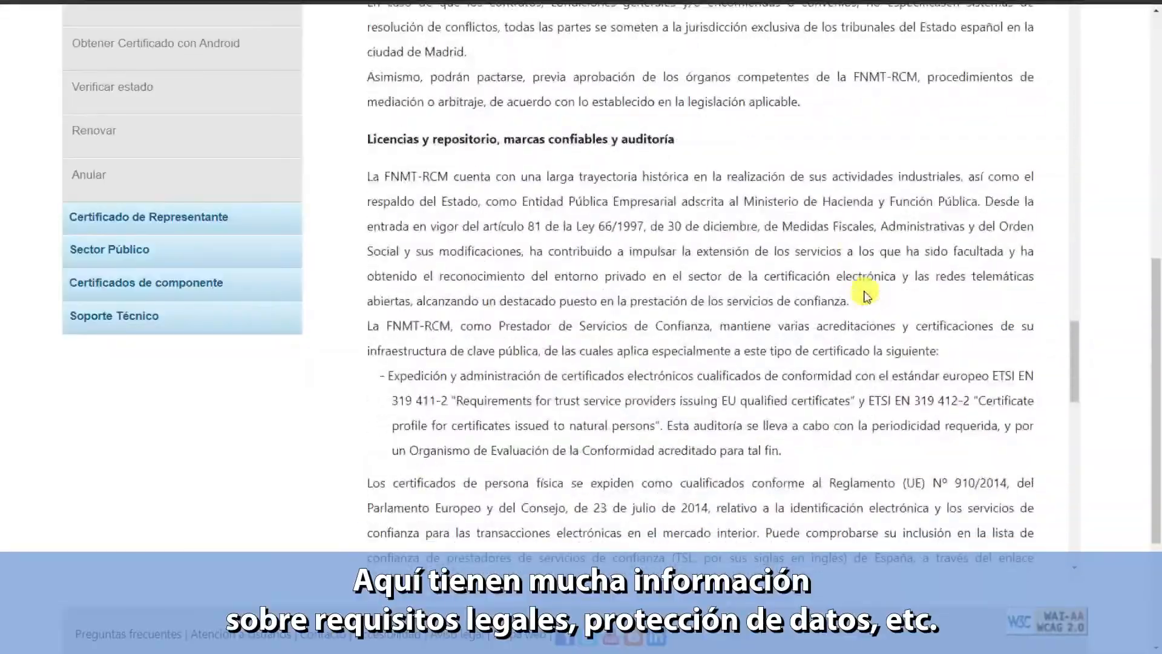
pyautogui.scroll(-5, 818, 248)
pyautogui.scroll(-10, 817, 248)
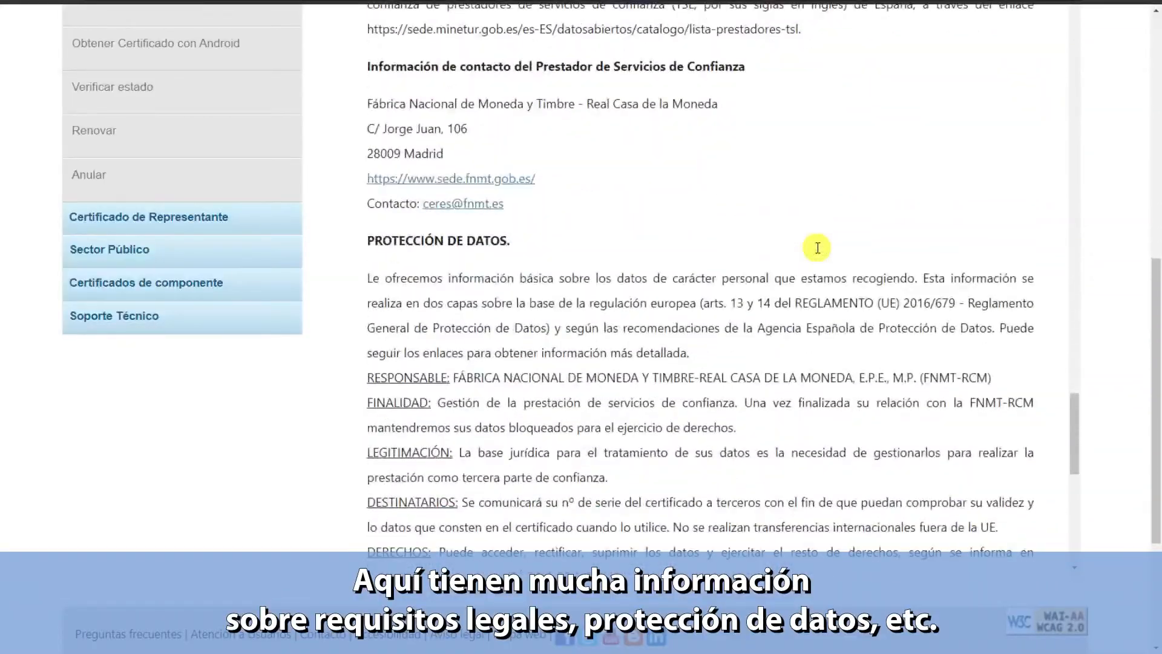
pyautogui.scroll(-6, 821, 237)
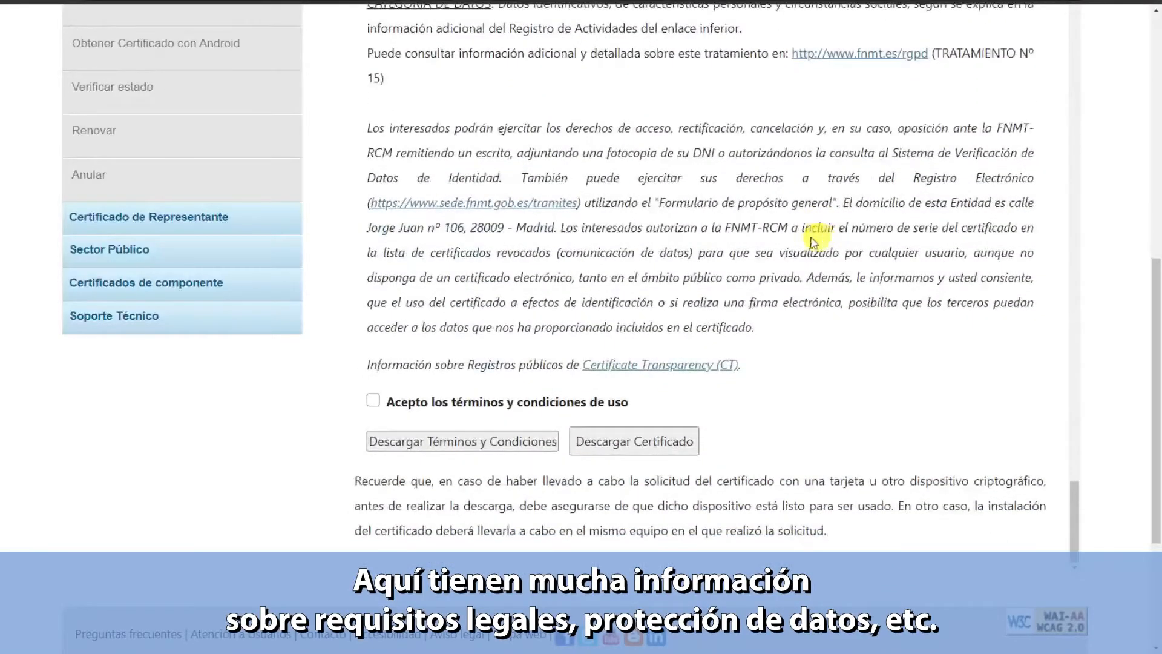
pyautogui.click(373, 400)
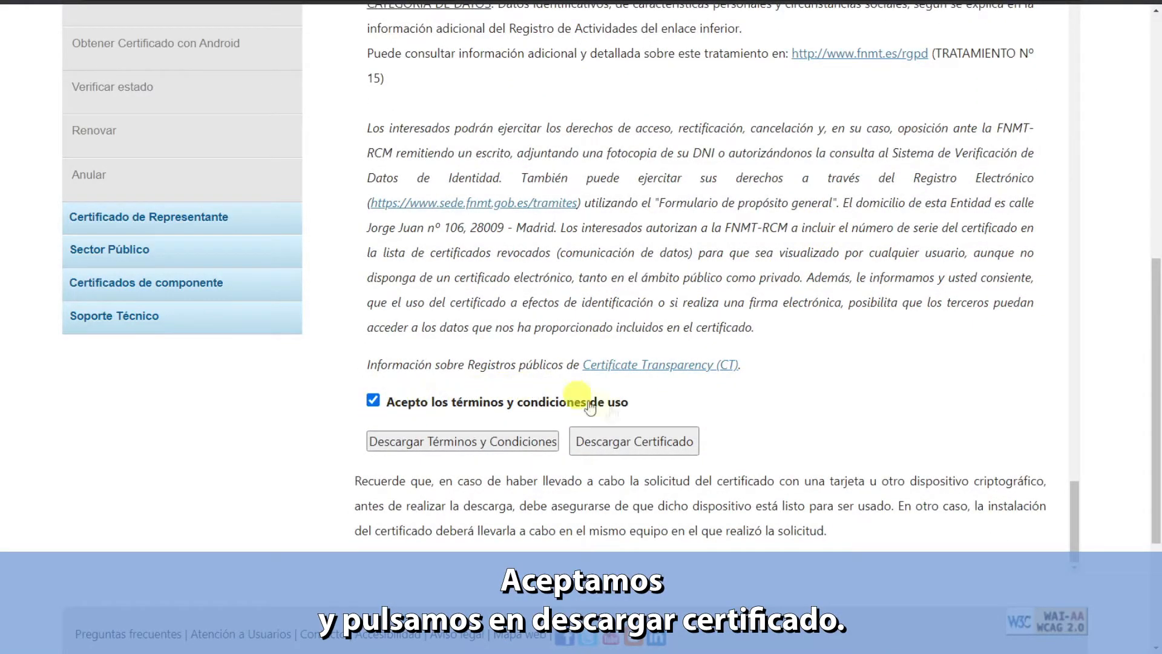
pyautogui.click(647, 446)
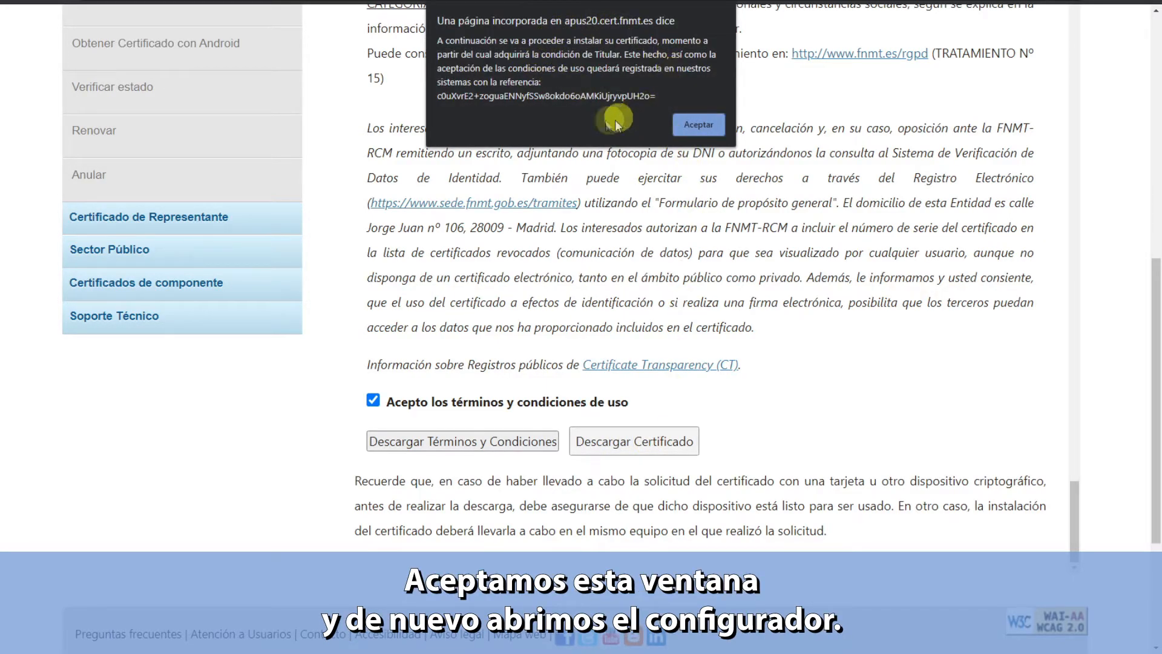
# - Acknowledge the installation notice and let the FNMT configurator app open
pyautogui.click(698, 124)
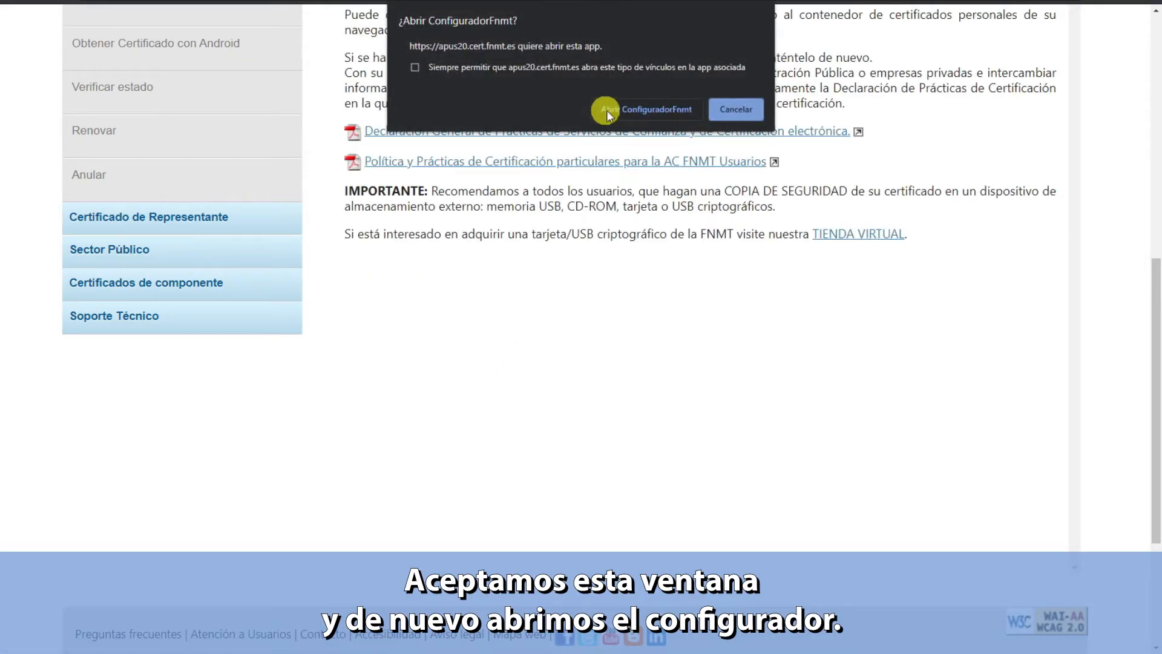
pyautogui.click(644, 110)
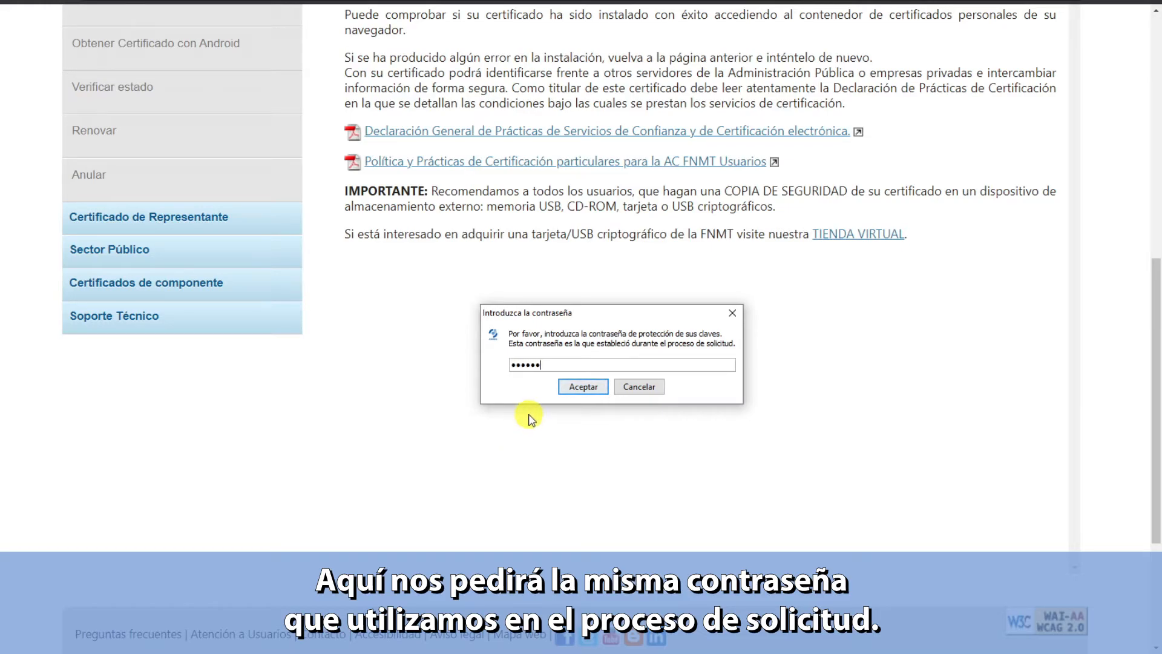
# - Confirm the key protection password in the Configurador FNMT-RCM prompt
pyautogui.click(582, 387)
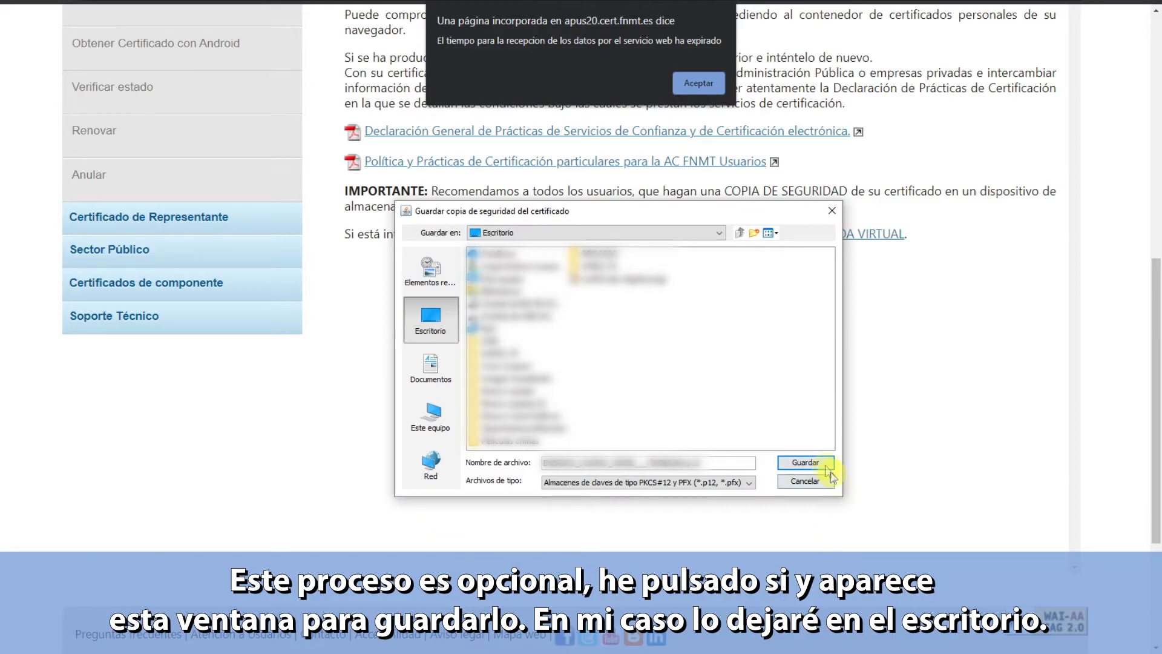
# - Save the .p12/.pfx backup file on the Desktop and close the timeout alert
pyautogui.click(806, 462)
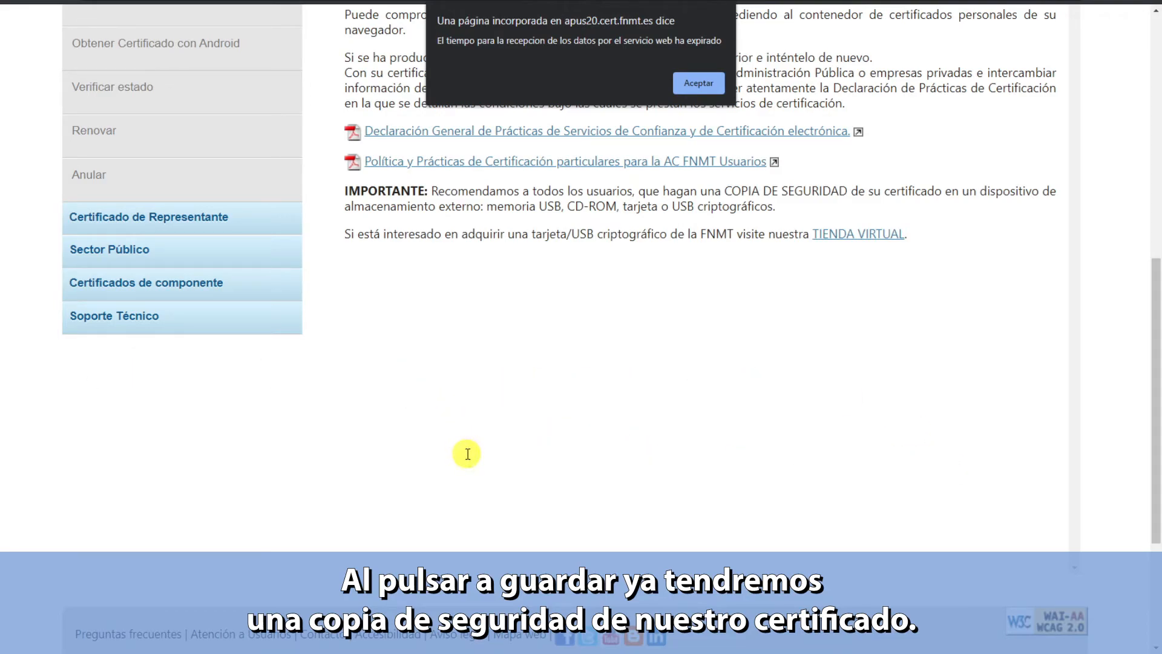
pyautogui.click(696, 88)
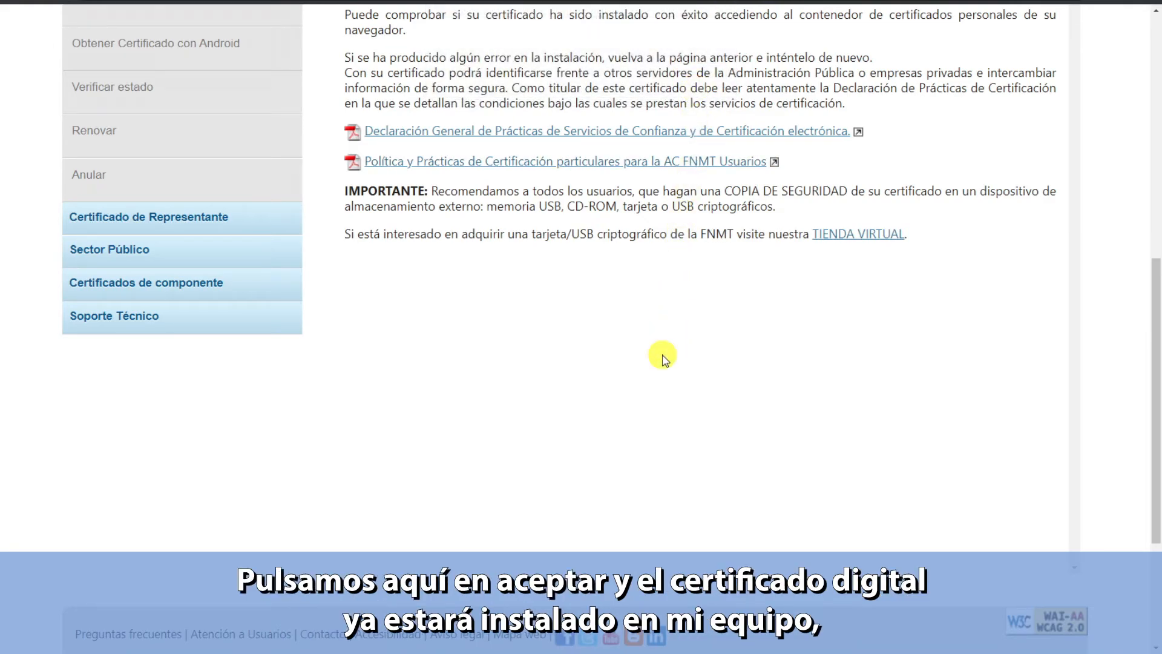
# - Return to the top of the download page and close the browser to reveal the desktop backup file
pyautogui.scroll(5, 664, 359)
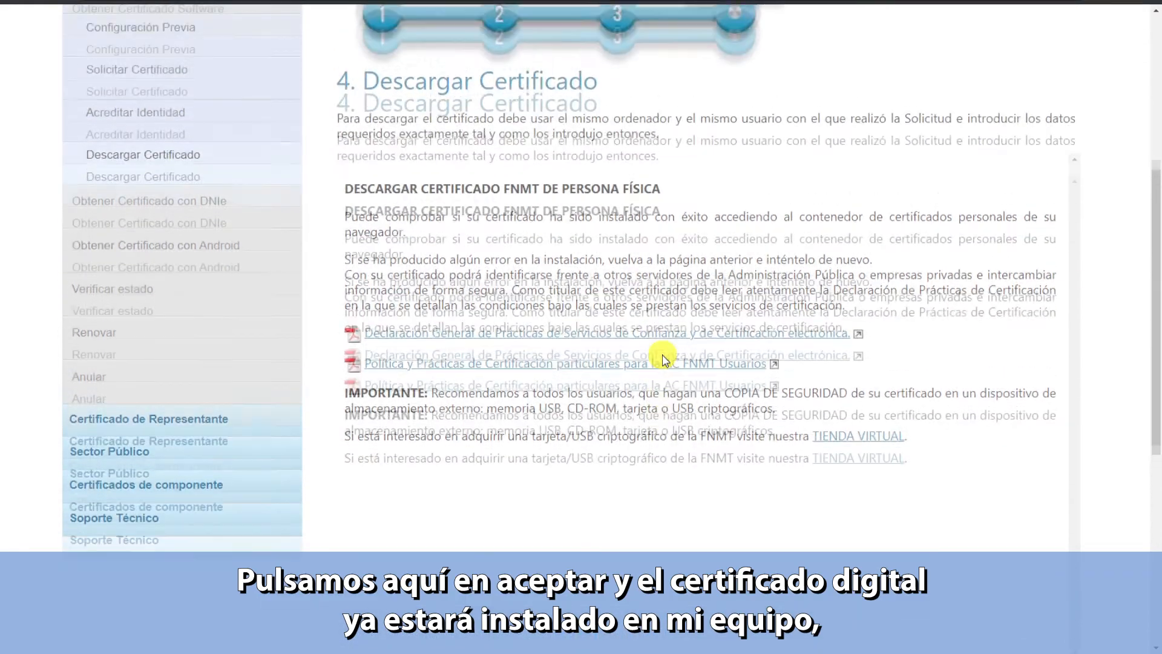
pyautogui.scroll(3, 664, 360)
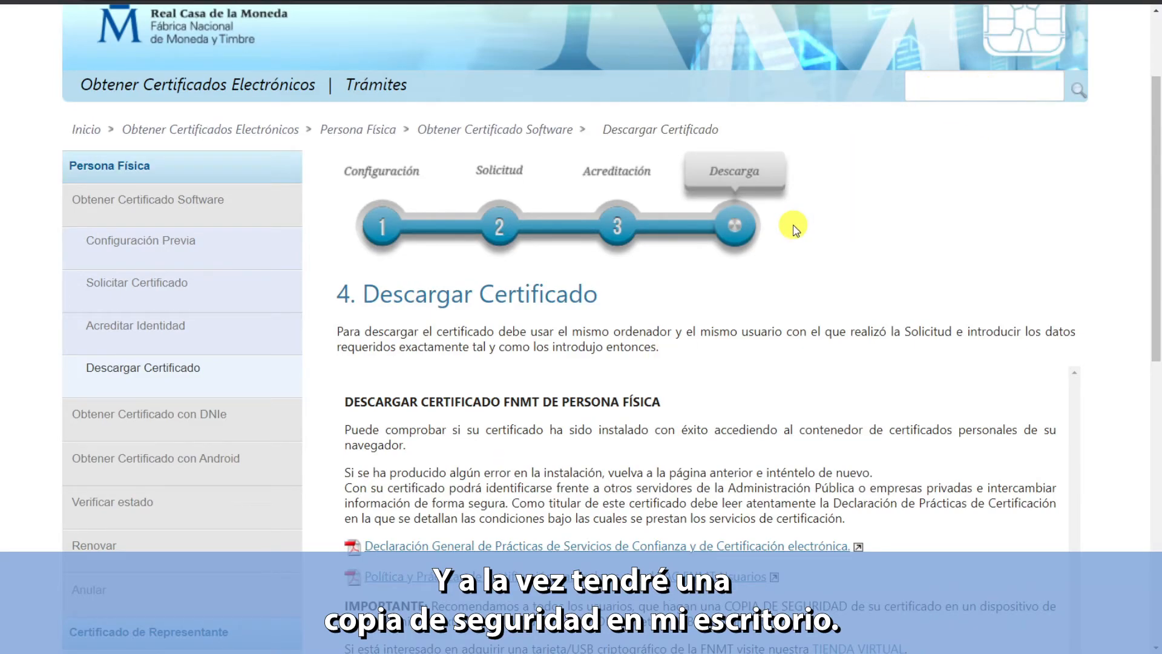
pyautogui.click(1141, 7)
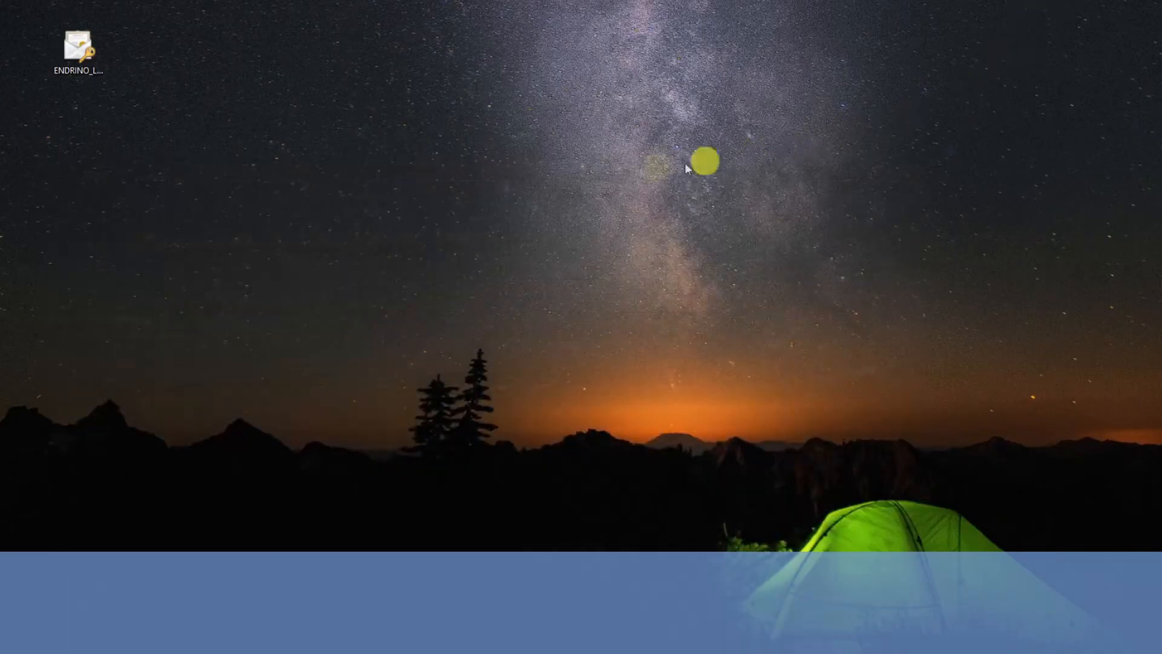